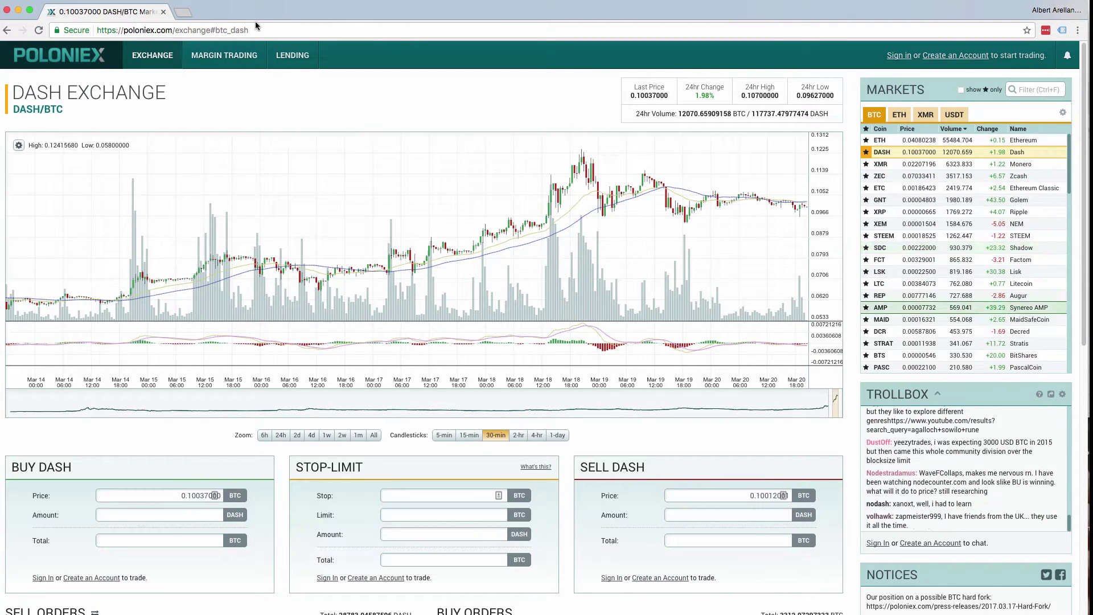
# Go from the DASH/BTC exchange header to the Poloniex Sign in page
pyautogui.click(891, 59)
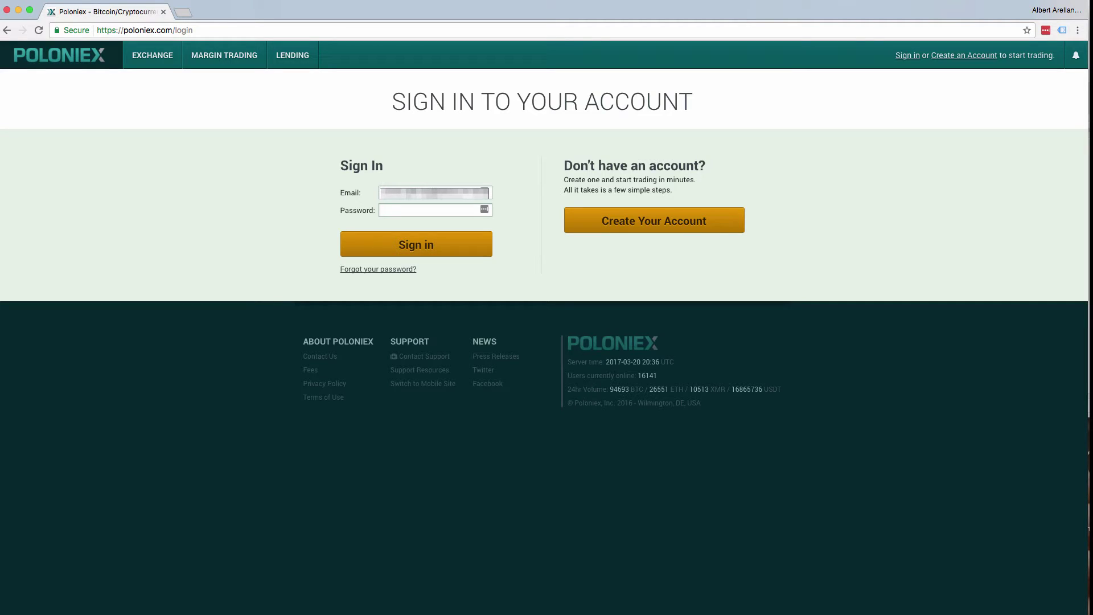
# Sign in to Poloniex with the password manager's saved password
pyautogui.click(484, 209)
pyautogui.click(432, 244)
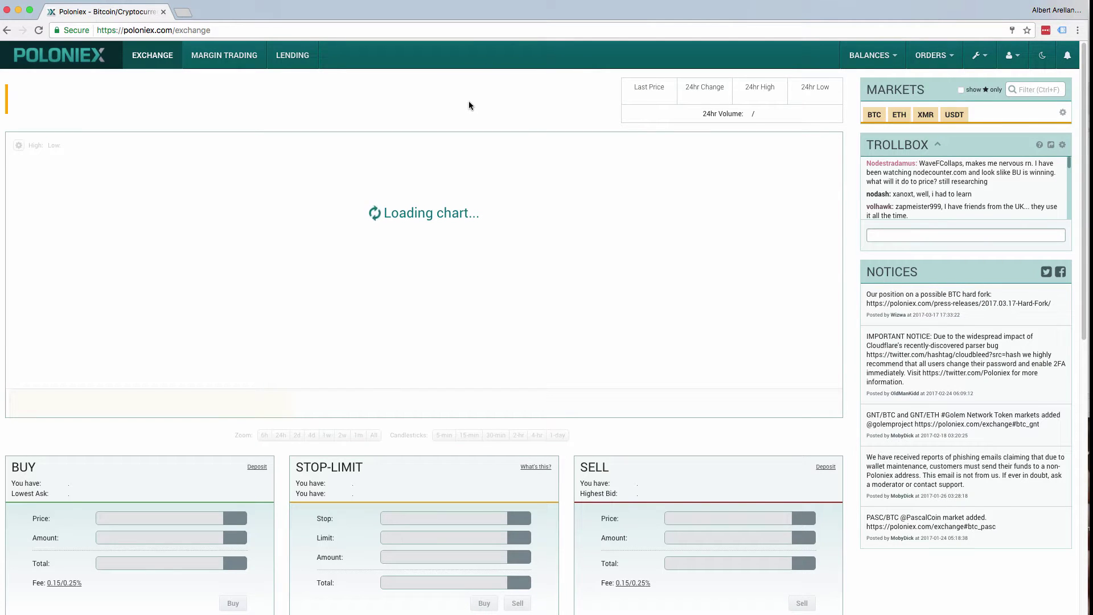
# Go to Deposits & Withdrawals from the BALANCES menu
pyautogui.click(861, 56)
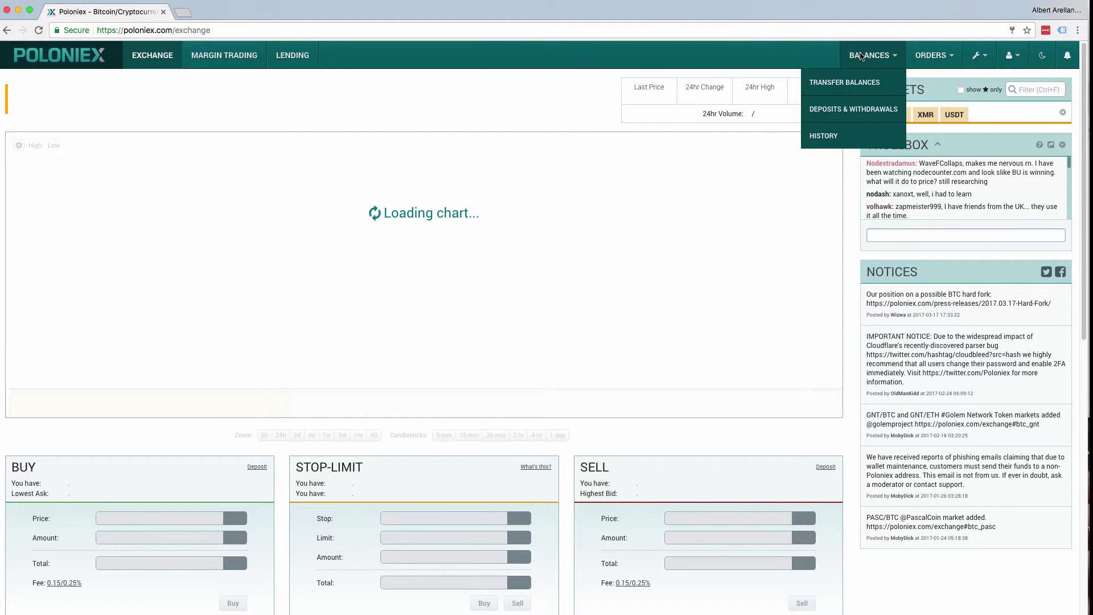
pyautogui.click(868, 116)
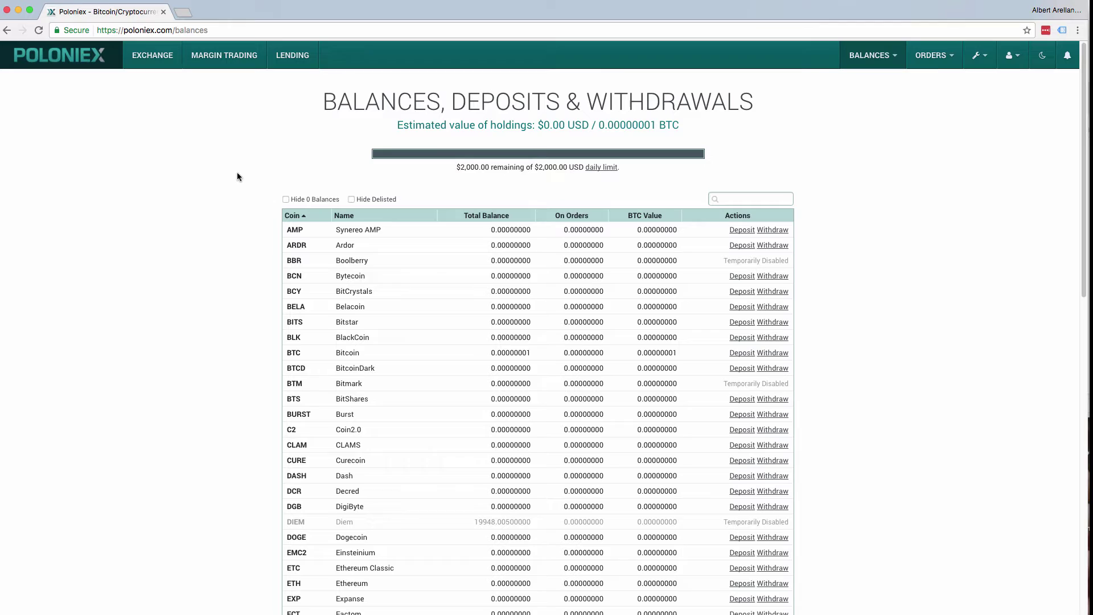
# Reveal the BTC deposit address and its QR code, then select the address for copying
pyautogui.scroll(-1, 237, 173)
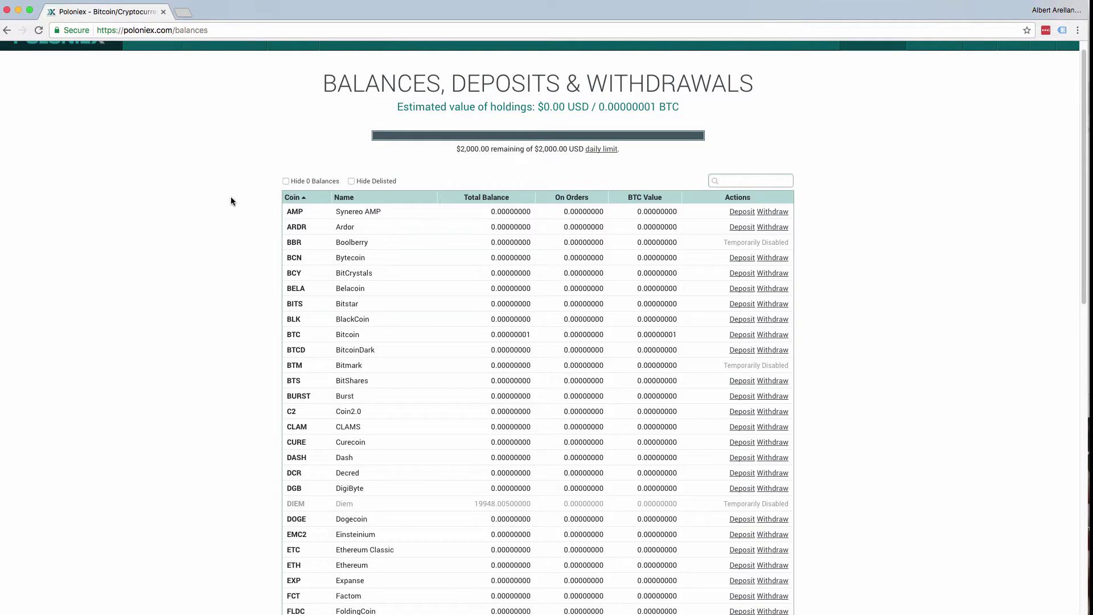
pyautogui.click(743, 336)
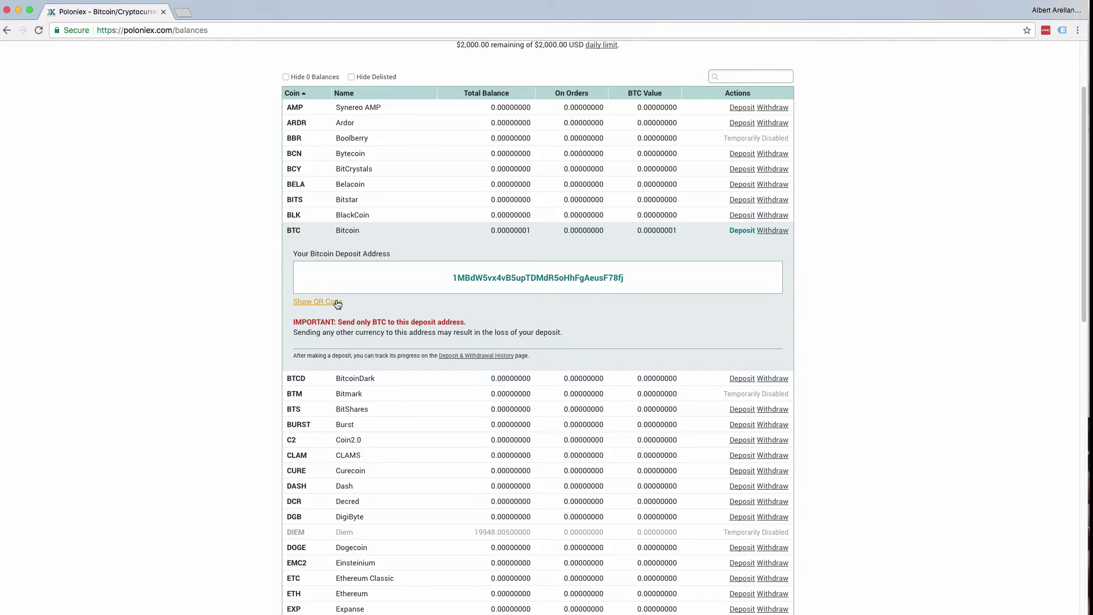
pyautogui.moveTo(338, 304); pyautogui.dragTo(354, 302)
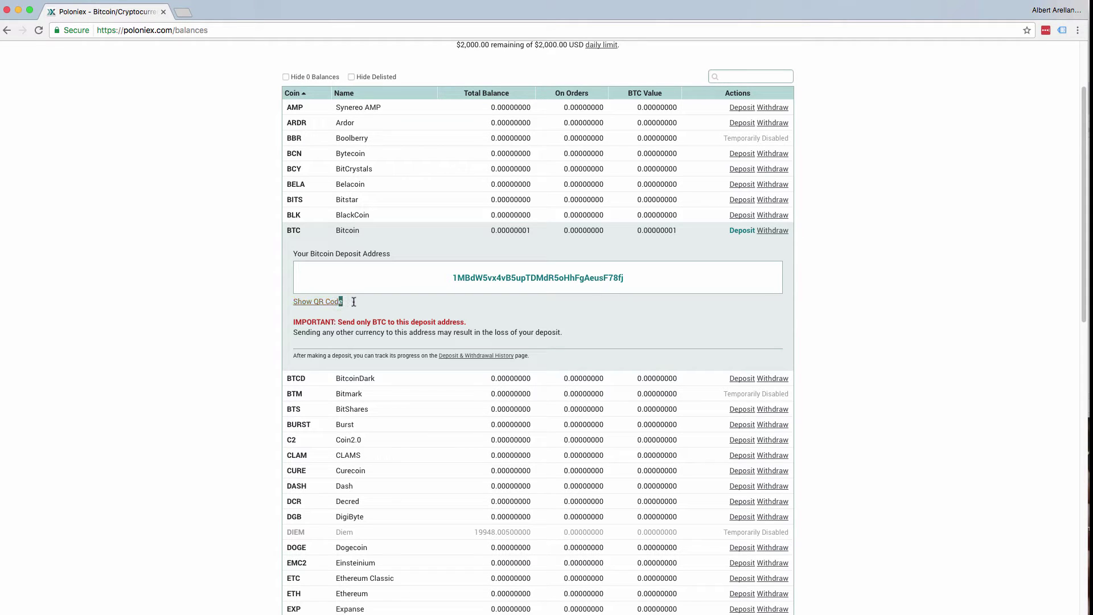
pyautogui.click(311, 301)
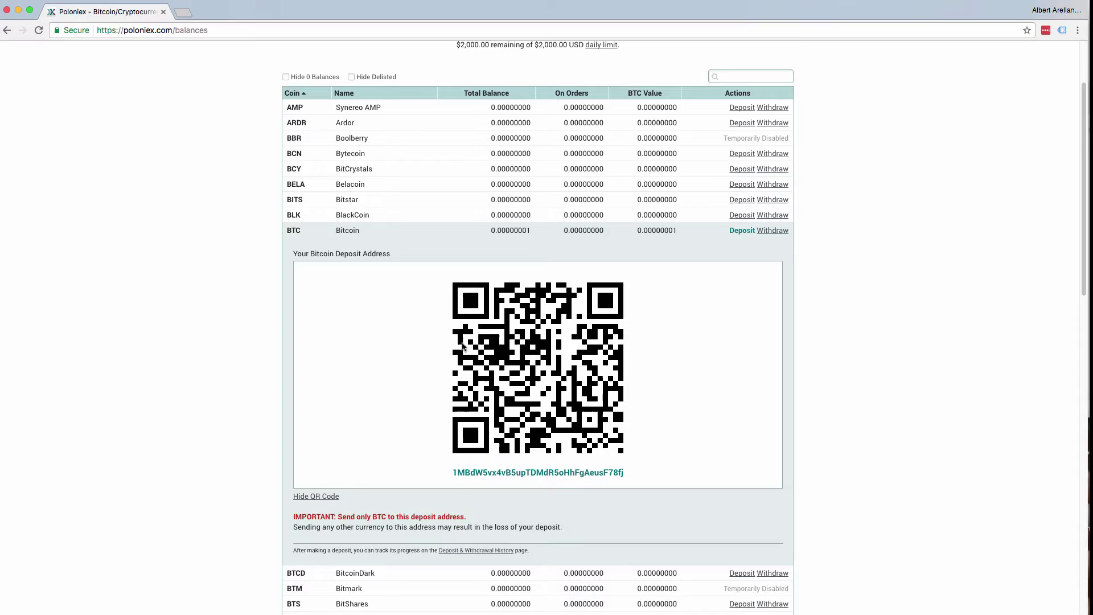
pyautogui.scroll(-3, 387, 346)
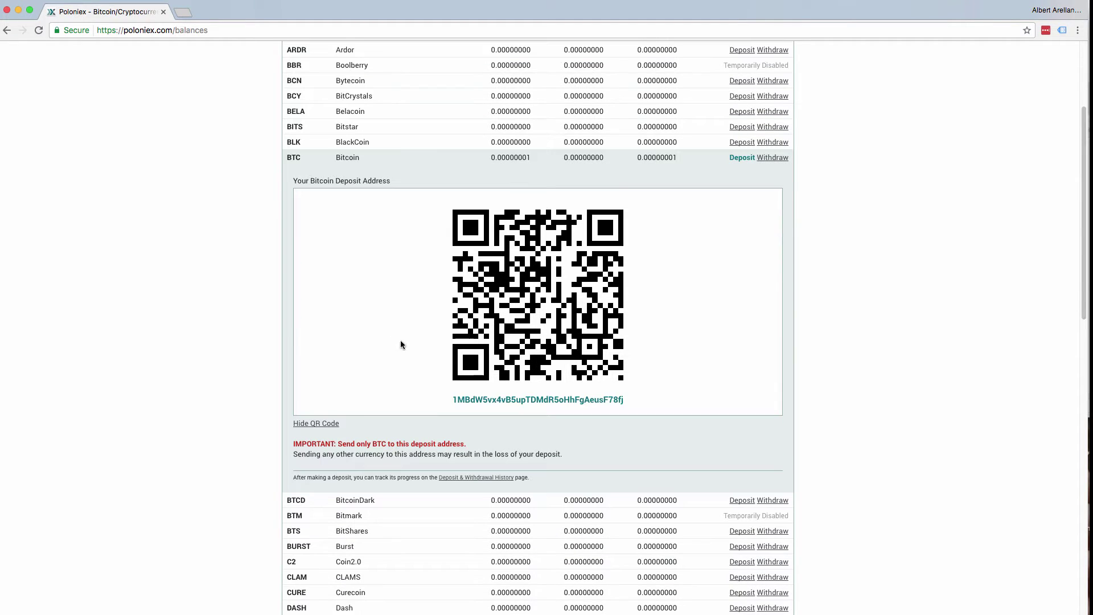
pyautogui.doubleClick(532, 400)
pyautogui.press('super+c')
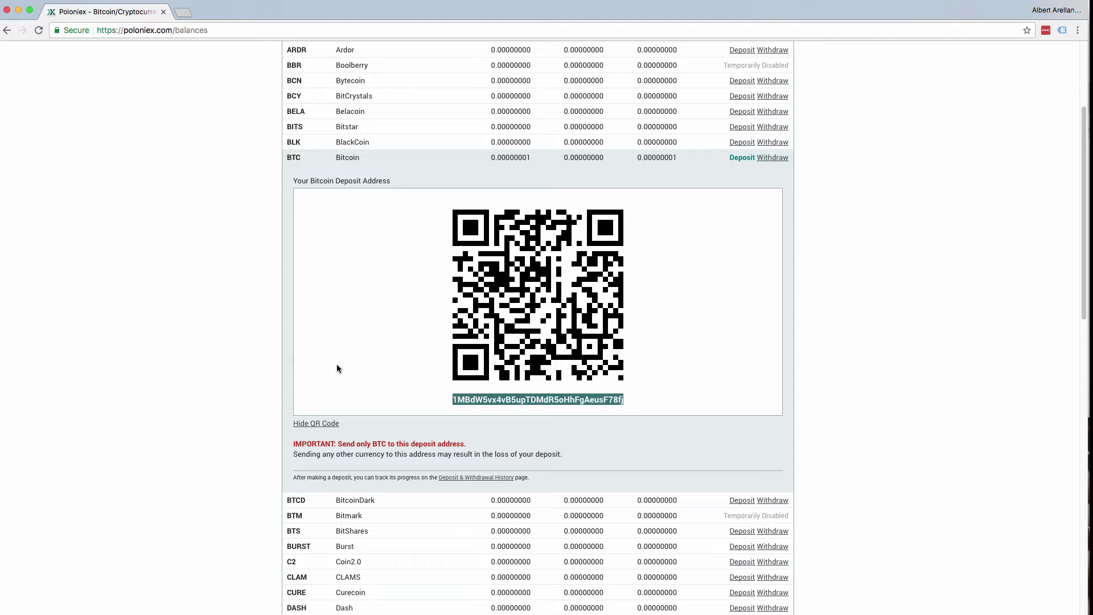
pyautogui.click(339, 321)
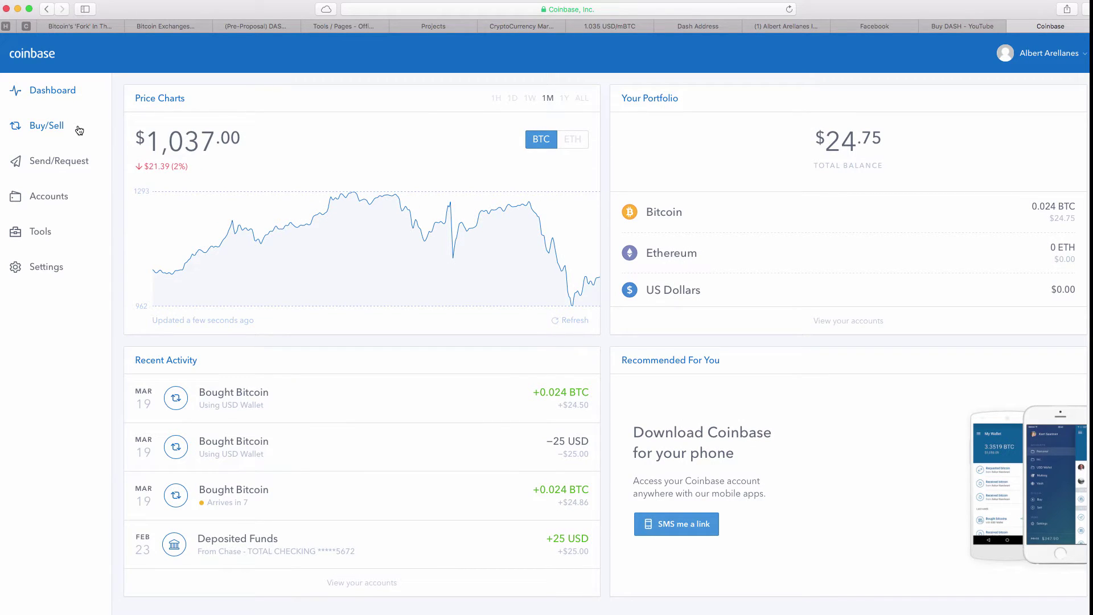
# Start a Coinbase send to the pasted Poloniex deposit address, keeping the amount in BTC
pyautogui.click(84, 161)
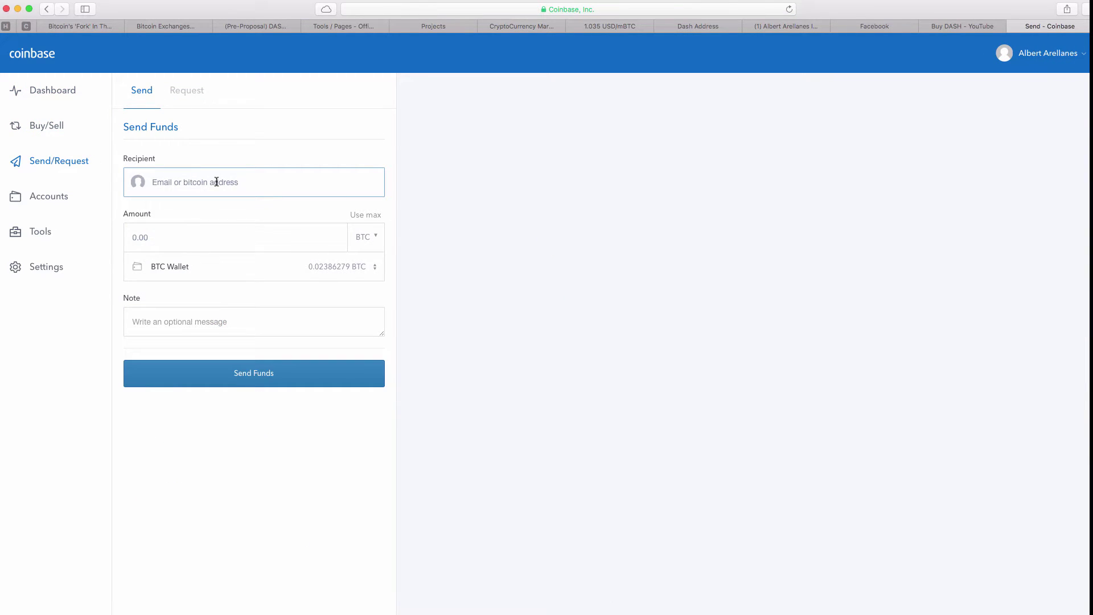
pyautogui.press('super+v')
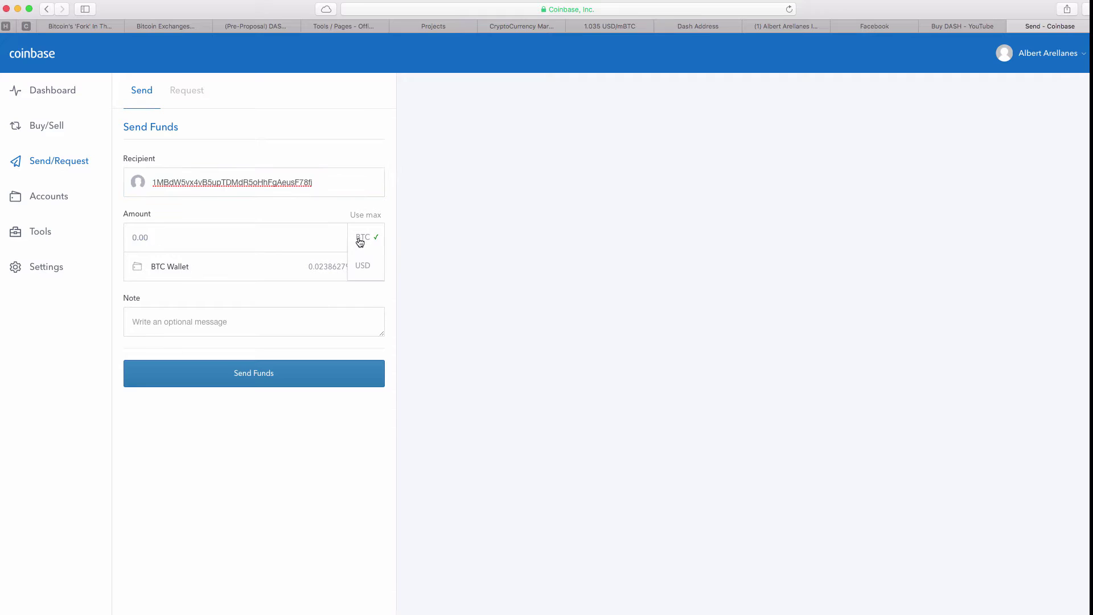
pyautogui.click(360, 242)
pyautogui.click(360, 242)
pyautogui.click(307, 245)
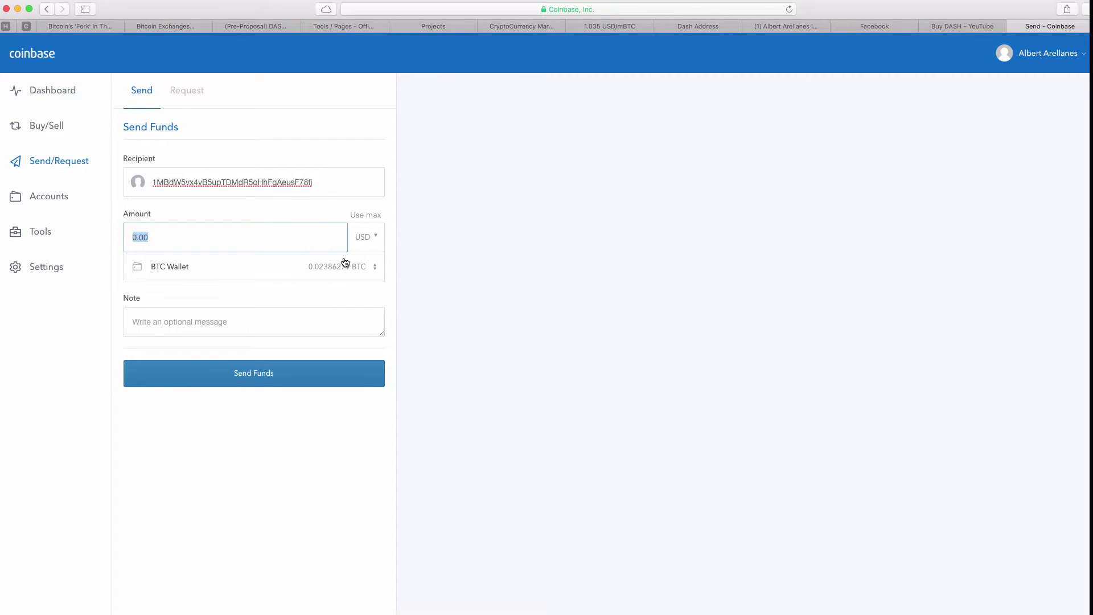
pyautogui.click(366, 245)
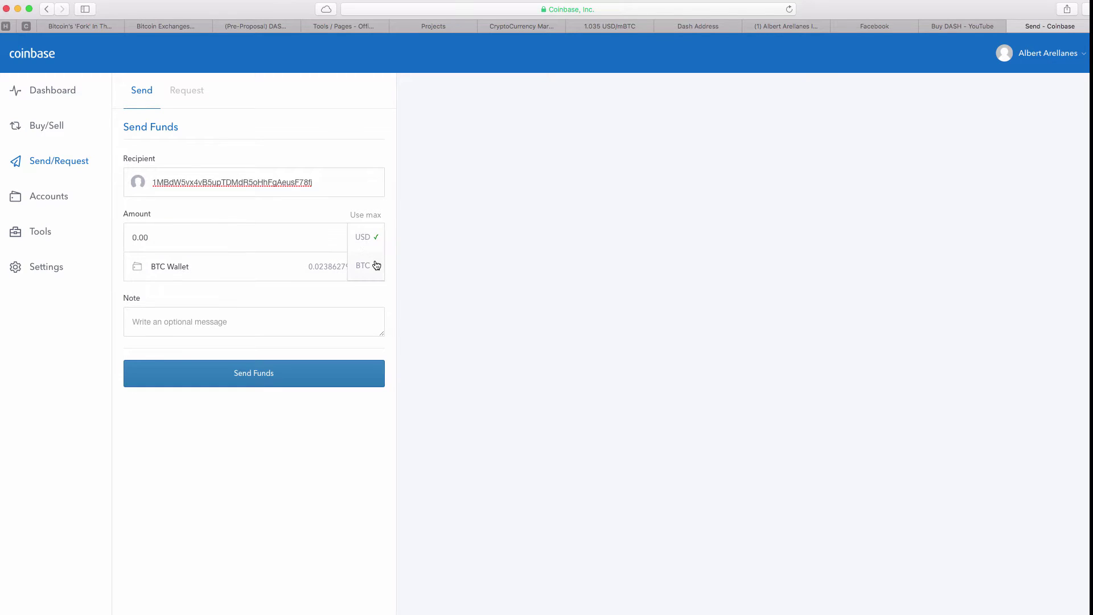
pyautogui.click(374, 264)
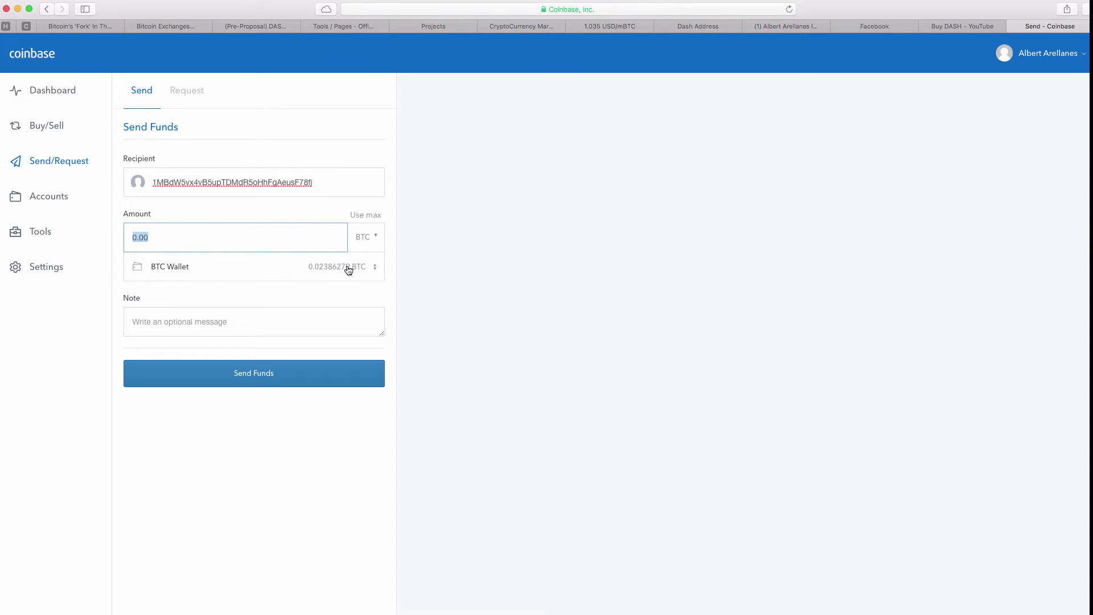
# Choose the BTC Wallet, enter 0.0238 BTC and submit the send
pyautogui.click(348, 269)
pyautogui.click(348, 268)
pyautogui.click(227, 238)
pyautogui.write('0.0238')
pyautogui.click(280, 370)
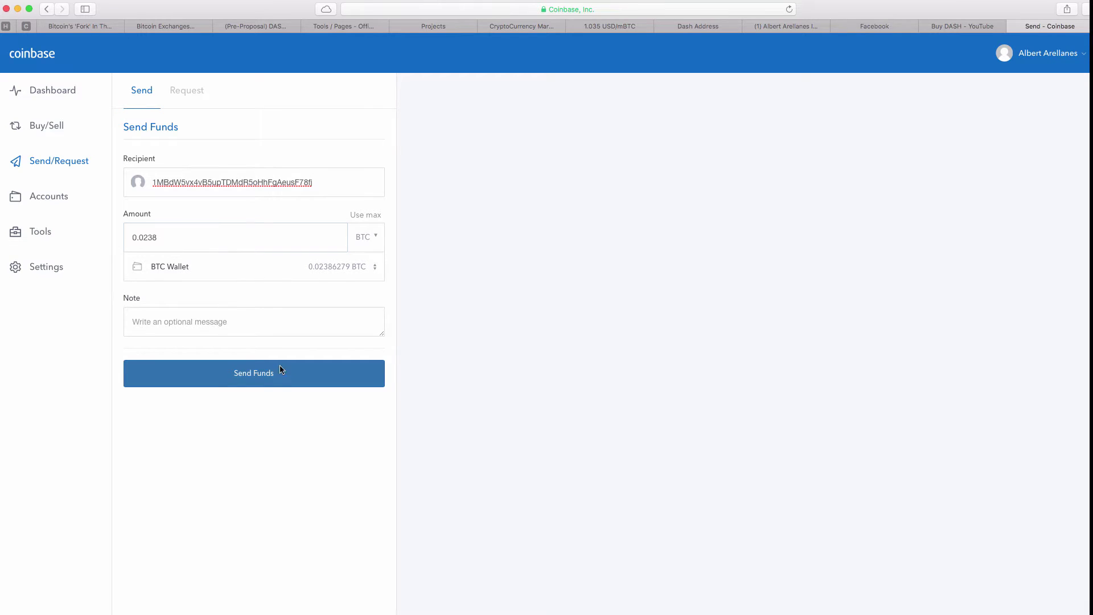
# Check the recipient address on Confirm Send and confirm the 0.0238 BTC transfer
pyautogui.moveTo(183, 173); pyautogui.dragTo(152, 178)
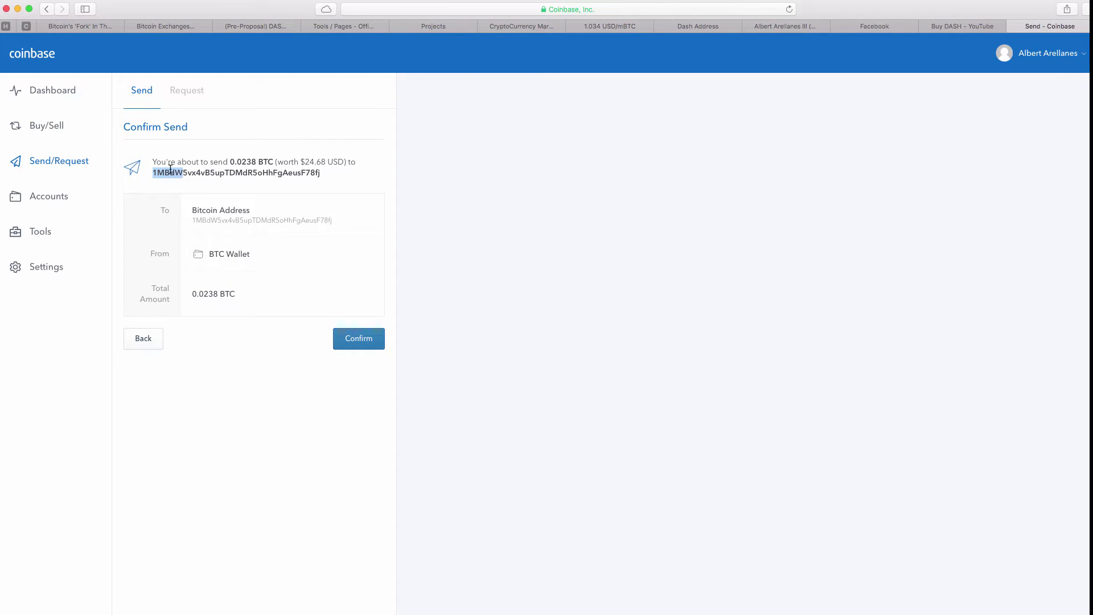
pyautogui.moveTo(297, 172)
pyautogui.mouseDown()
pyautogui.moveTo(324, 173)
pyautogui.moveTo(302, 177)
pyautogui.mouseUp()
pyautogui.click(368, 177)
pyautogui.moveTo(190, 220); pyautogui.dragTo(329, 220)
pyautogui.click(350, 225)
pyautogui.click(370, 340)
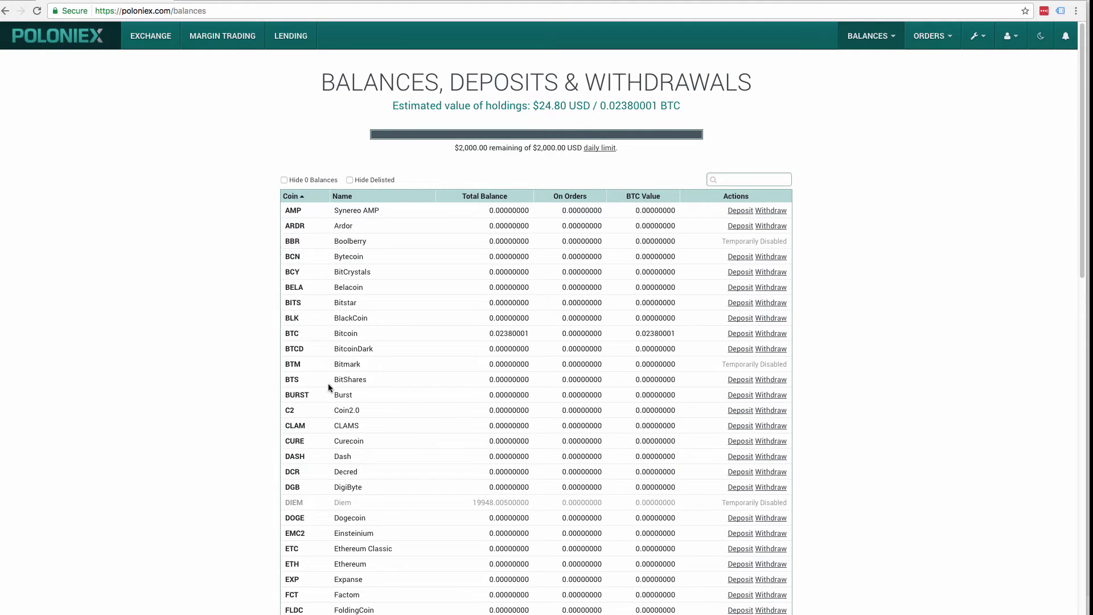
# Highlight the BTC row and its new 0.02380001 balance on the Balances page
pyautogui.moveTo(337, 332); pyautogui.dragTo(781, 340)
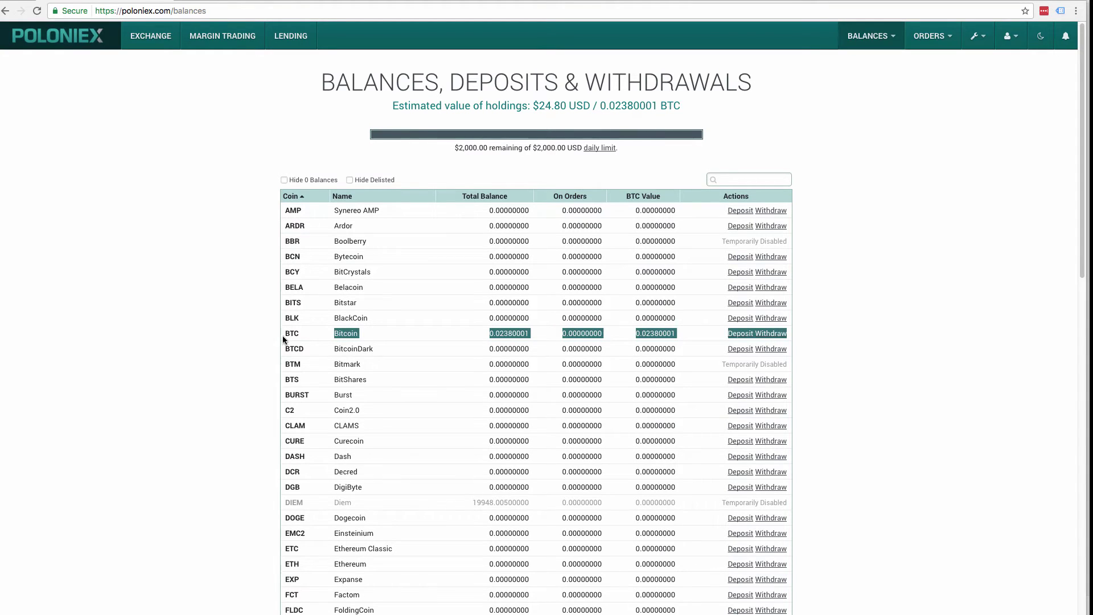
pyautogui.click(528, 337)
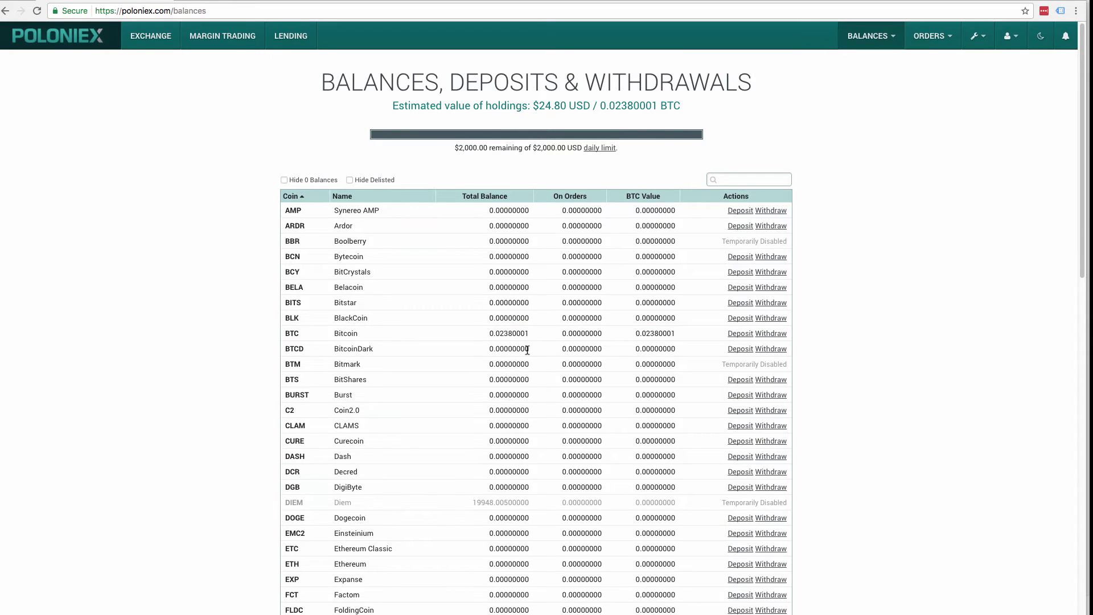
pyautogui.doubleClick(509, 334)
pyautogui.click(456, 338)
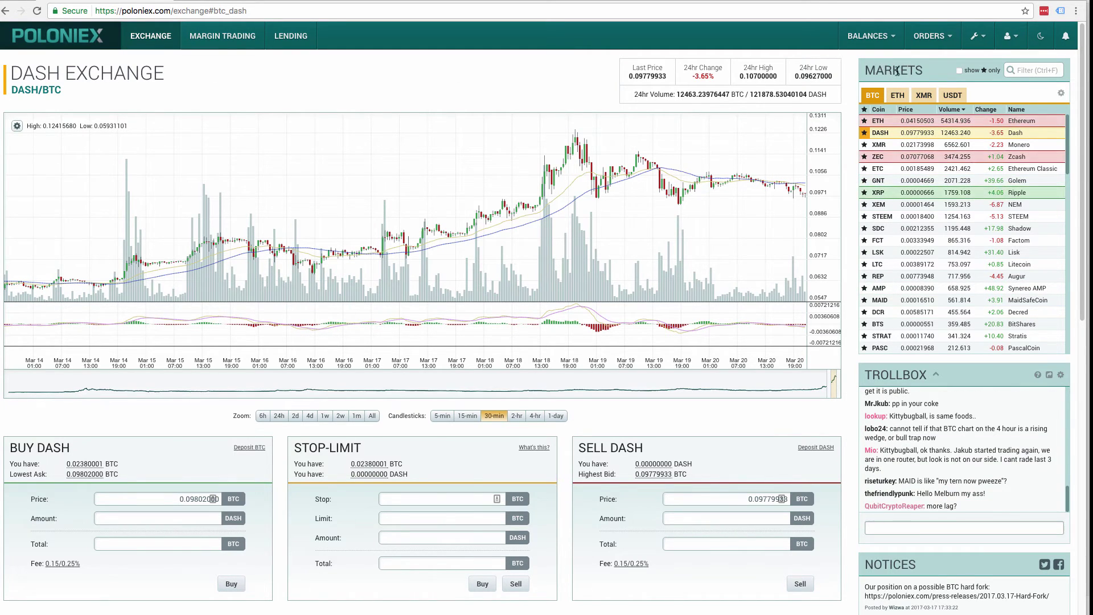
# Point out the markets panel on the DASH/BTC exchange page
pyautogui.moveTo(924, 70); pyautogui.dragTo(884, 71)
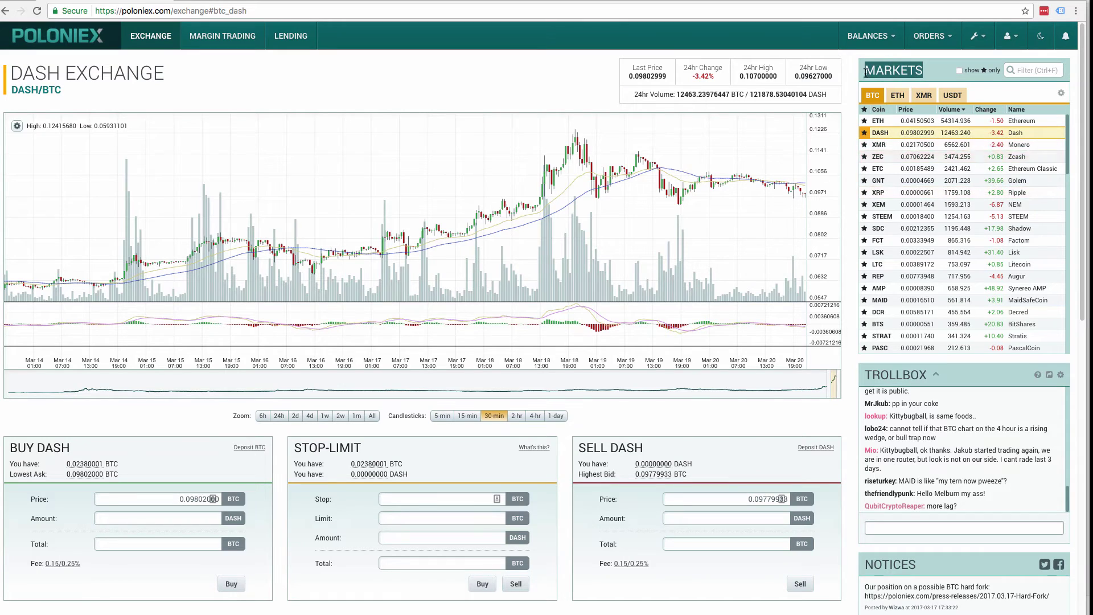
pyautogui.click(870, 100)
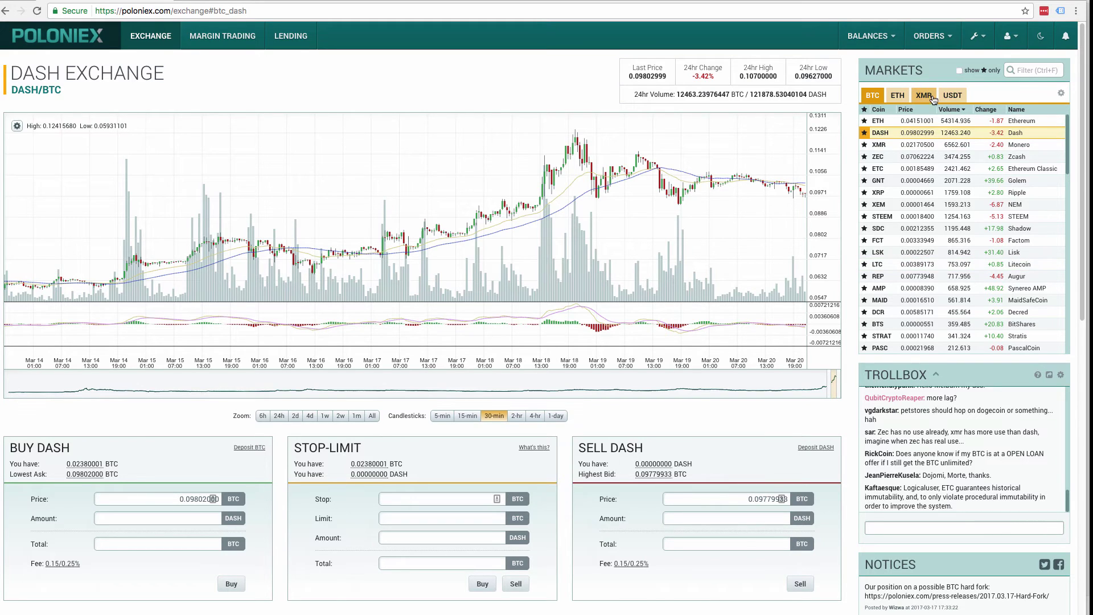
pyautogui.click(957, 98)
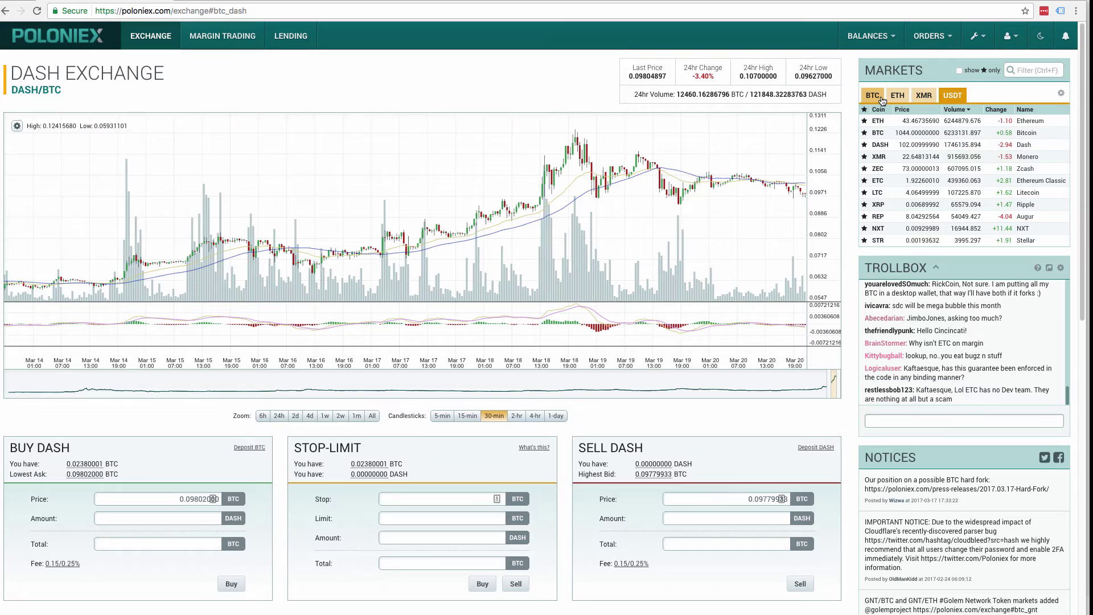
pyautogui.click(917, 99)
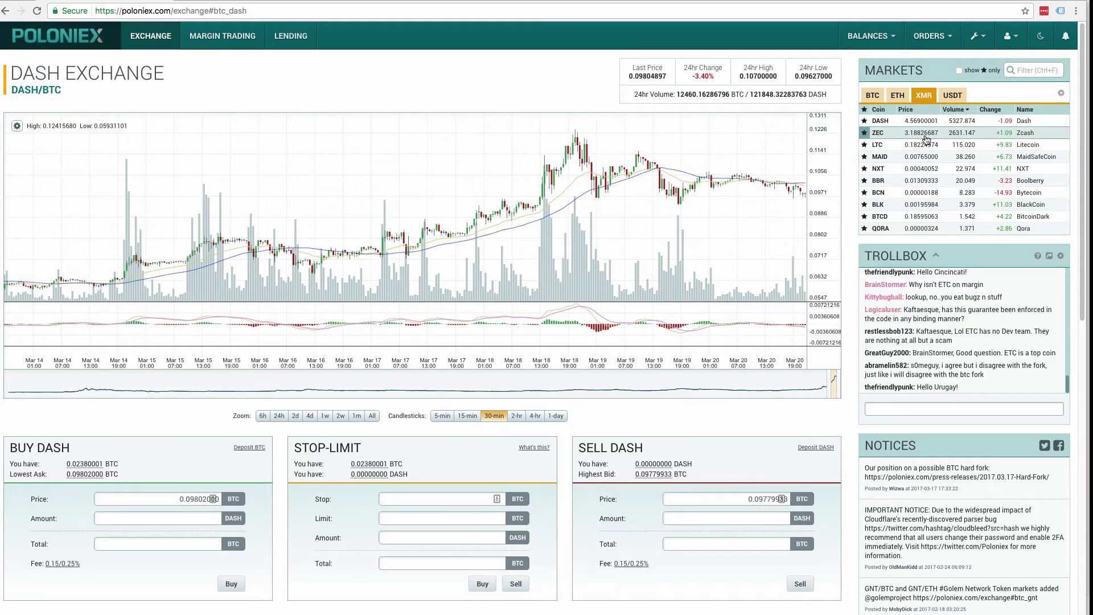
pyautogui.click(904, 97)
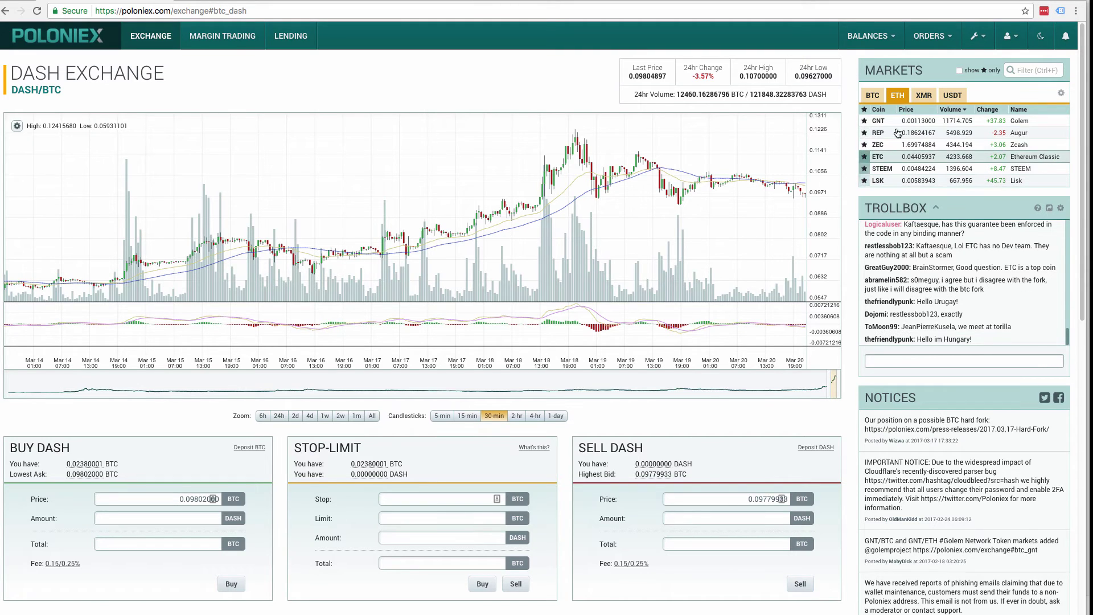
pyautogui.click(877, 95)
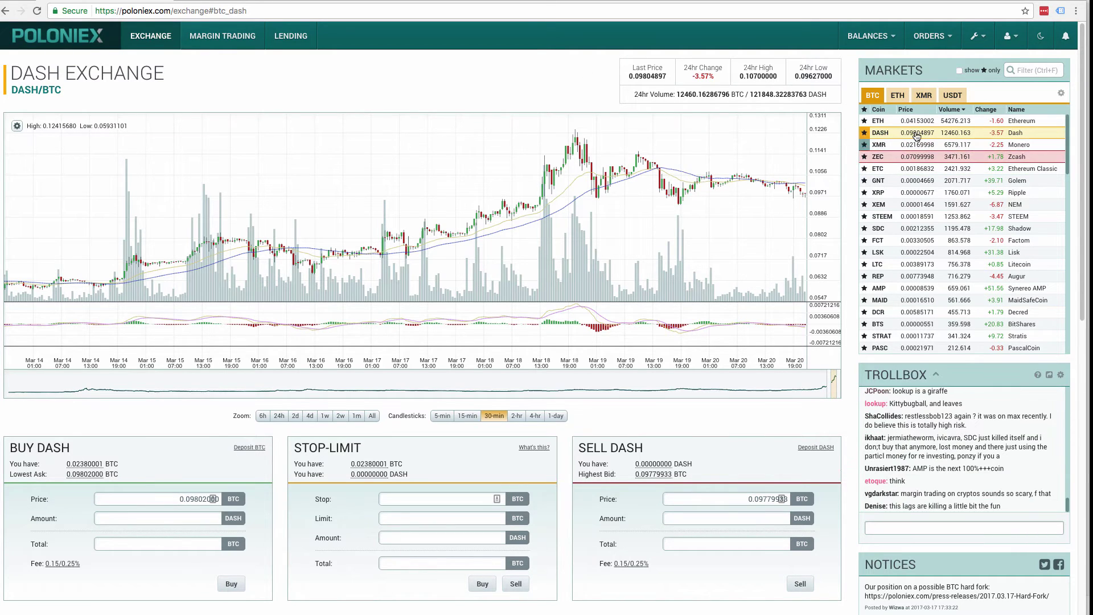
pyautogui.scroll(-1, 404, 71)
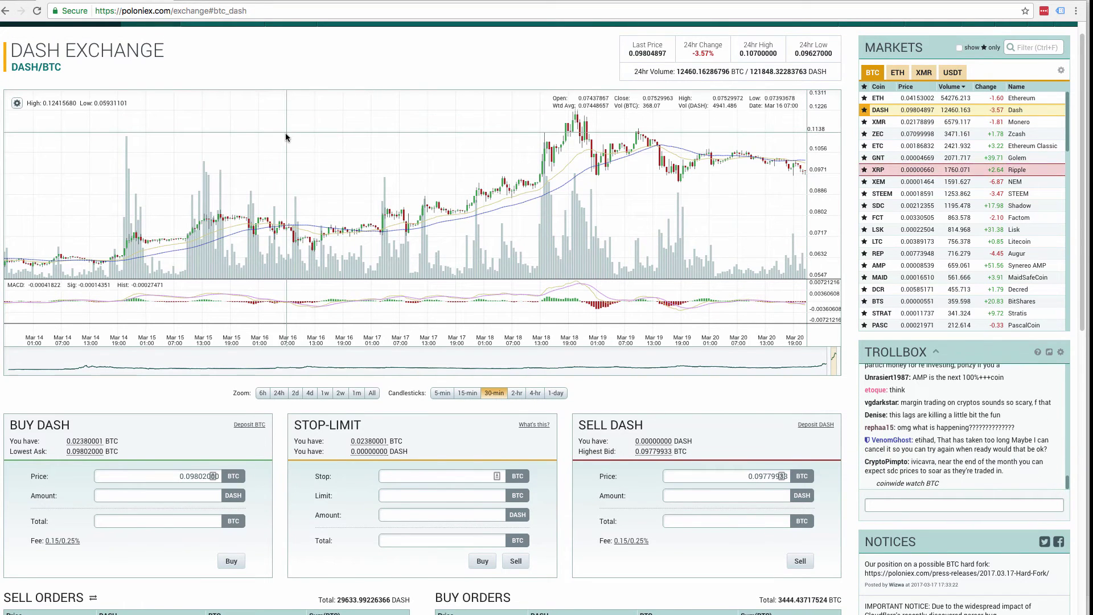
# Zoom the browser in twice and highlight the BUY DASH panel heading
pyautogui.hotkey('ctrl', '+')
pyautogui.hotkey('ctrl', '+')
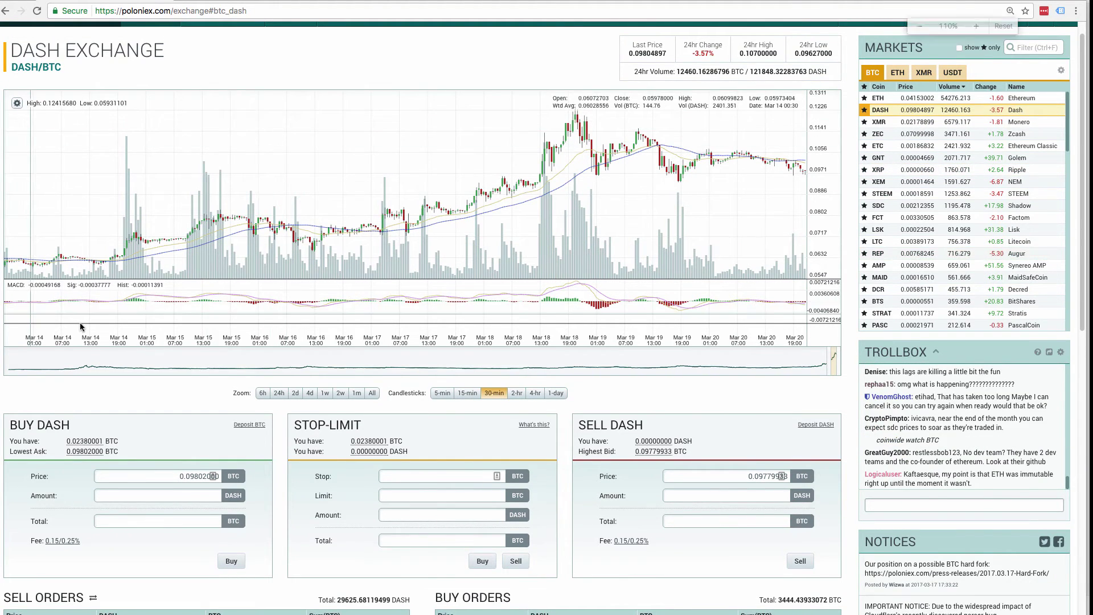
pyautogui.hotkey('ctrl', '+')
pyautogui.scroll(-10, 83, 341)
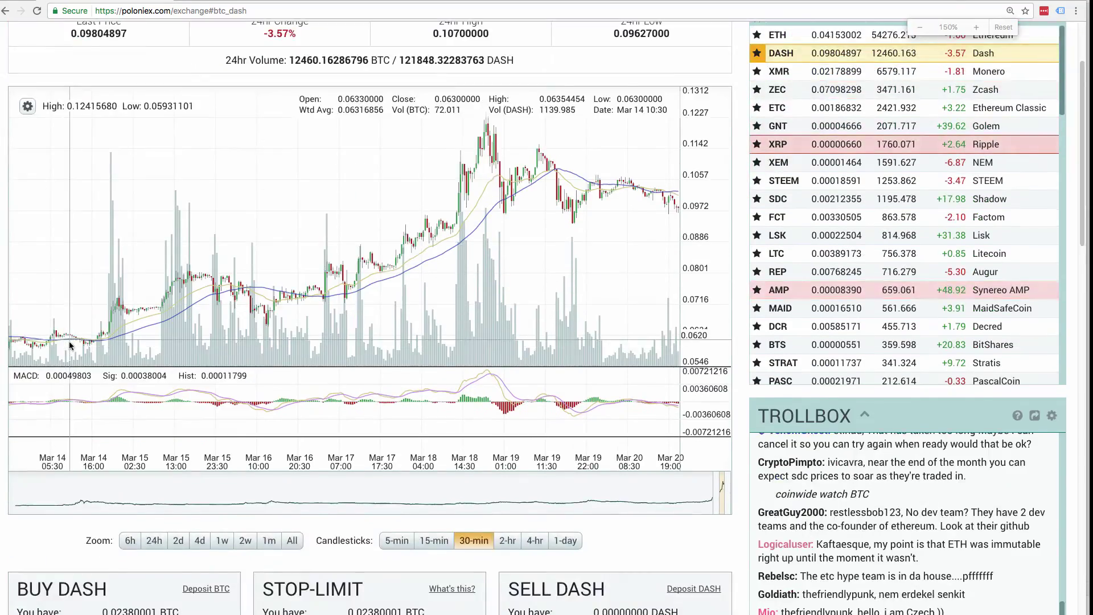
pyautogui.scroll(5, 49, 206)
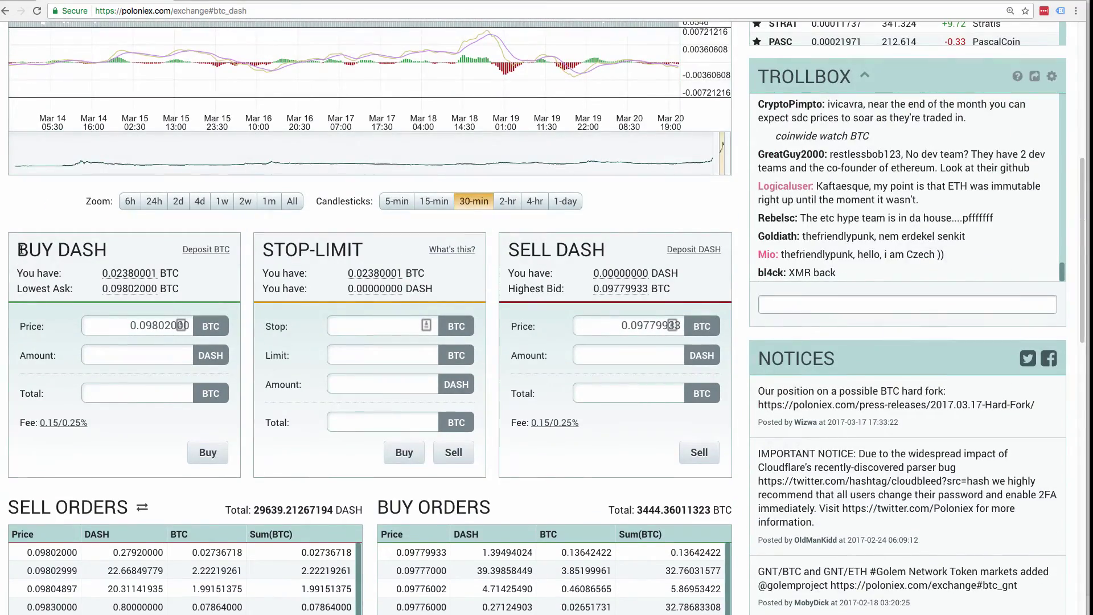
pyautogui.moveTo(16, 251); pyautogui.dragTo(108, 250)
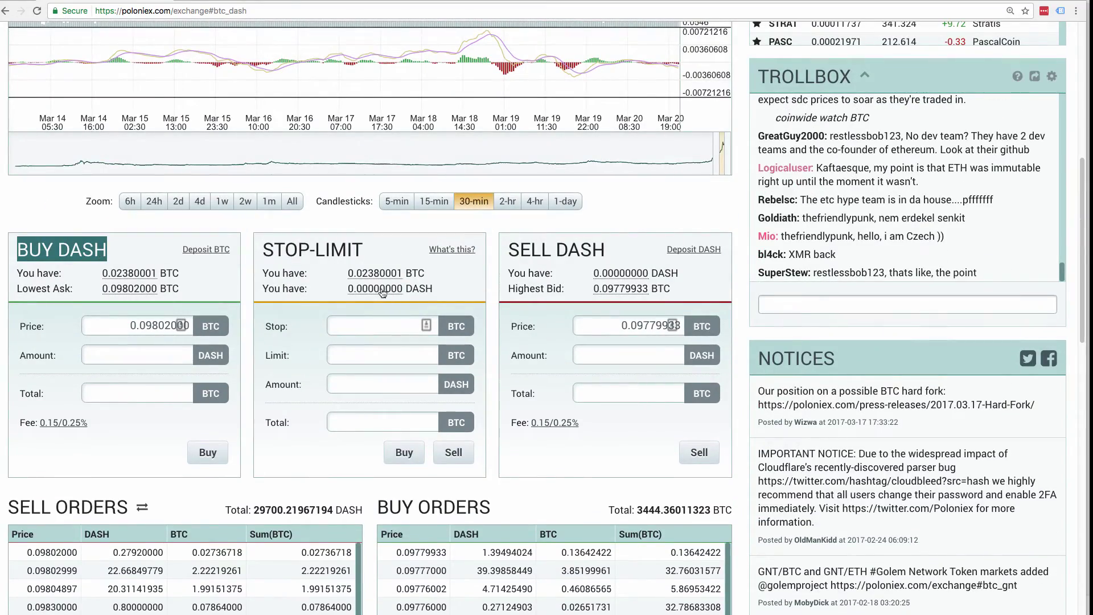
pyautogui.click(508, 250)
# Highlight the SELL DASH, SELL ORDERS and BUY ORDERS headings
pyautogui.moveTo(507, 250); pyautogui.dragTo(603, 250)
pyautogui.click(602, 251)
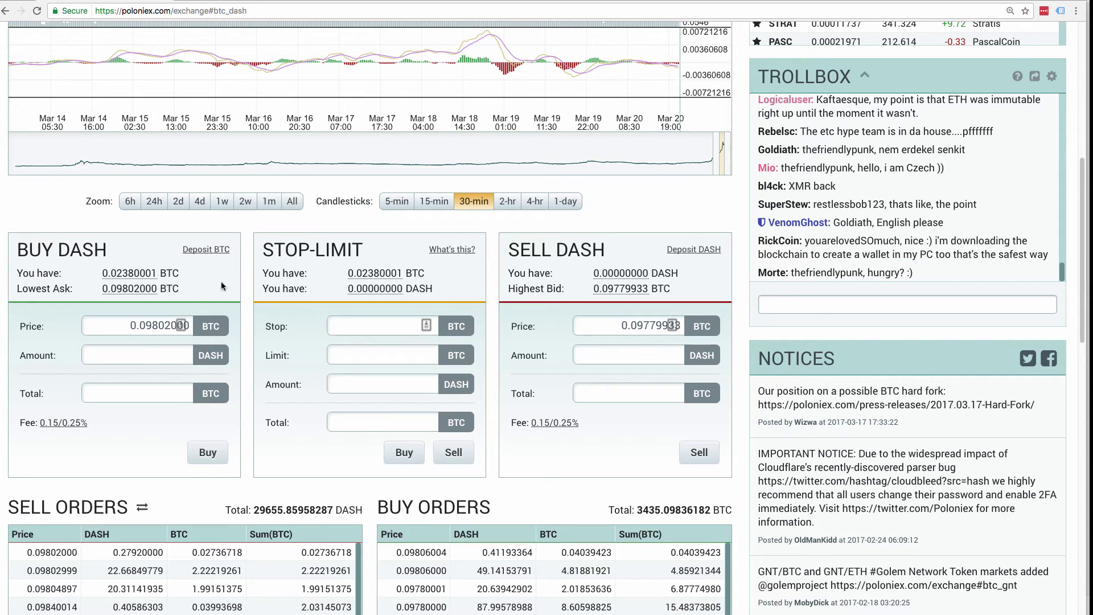
pyautogui.scroll(-2, 388, 229)
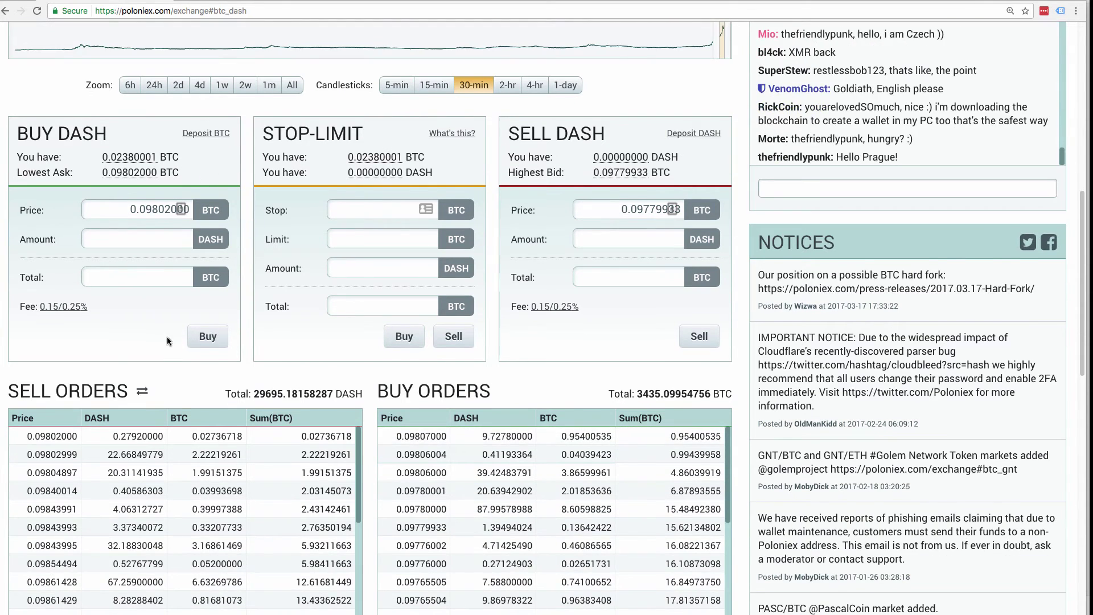
pyautogui.moveTo(6, 391); pyautogui.dragTo(111, 400)
pyautogui.moveTo(378, 392); pyautogui.dragTo(414, 393)
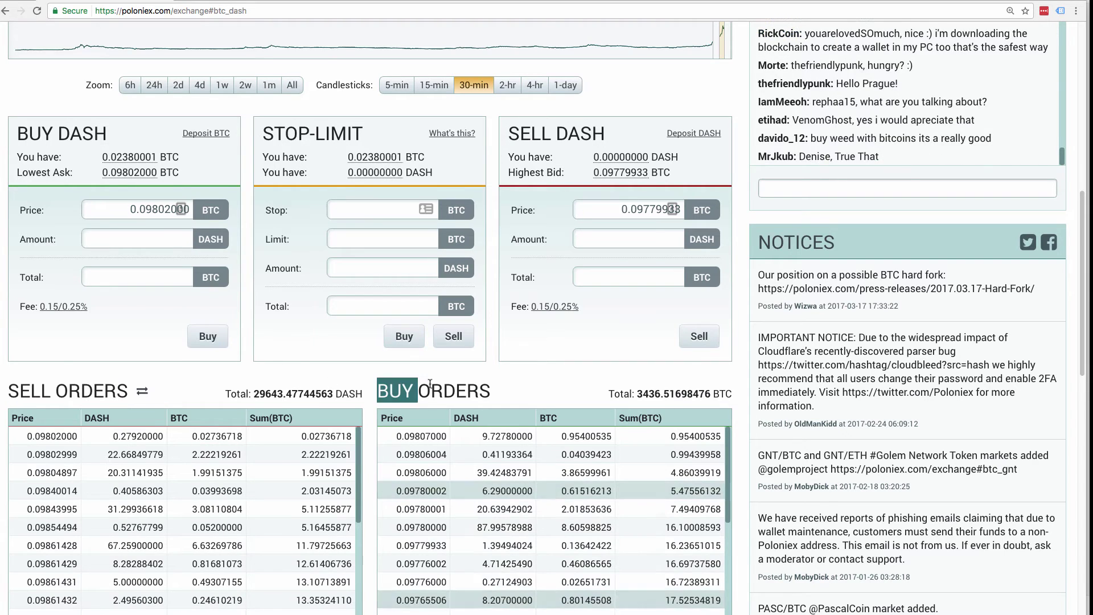
pyautogui.click(493, 387)
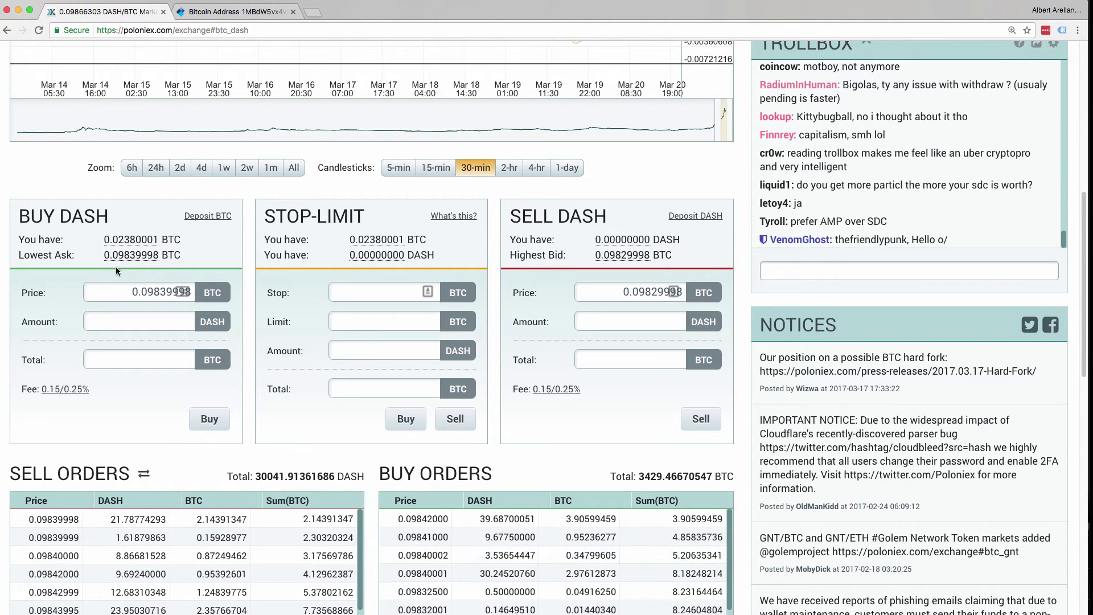
# Place a buy order for 0.24187007 DASH at 0.09839998 using all 0.02380001 BTC
pyautogui.click(131, 240)
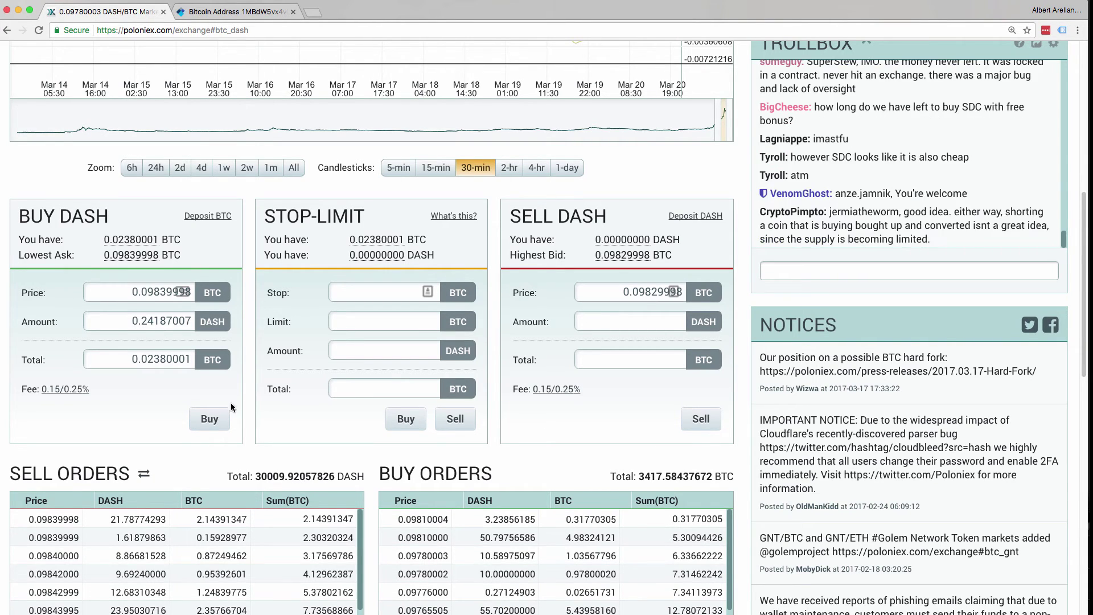
pyautogui.click(219, 415)
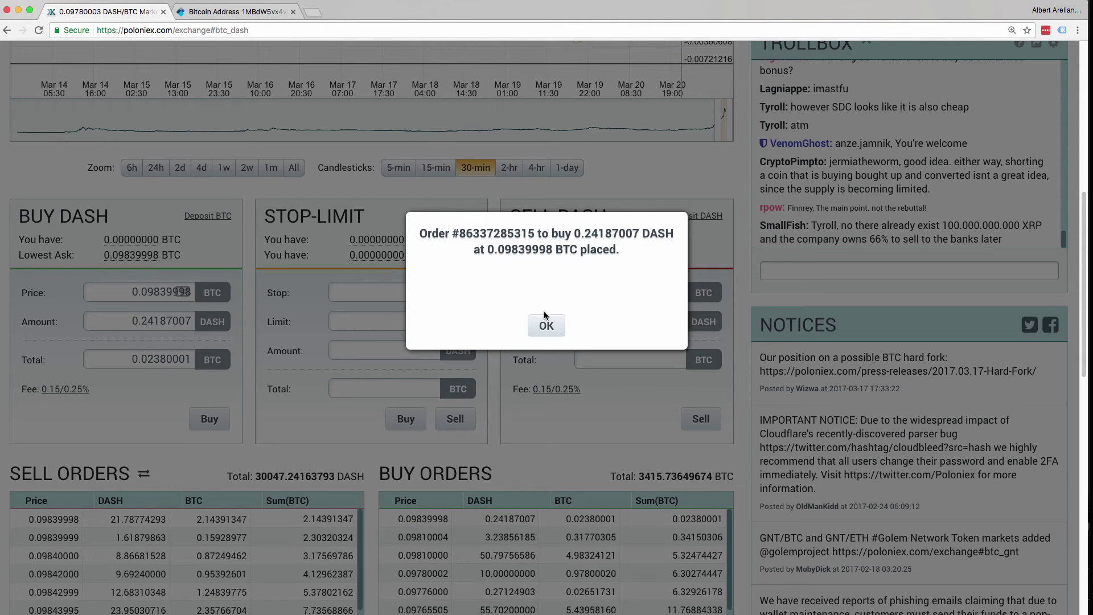
pyautogui.click(551, 324)
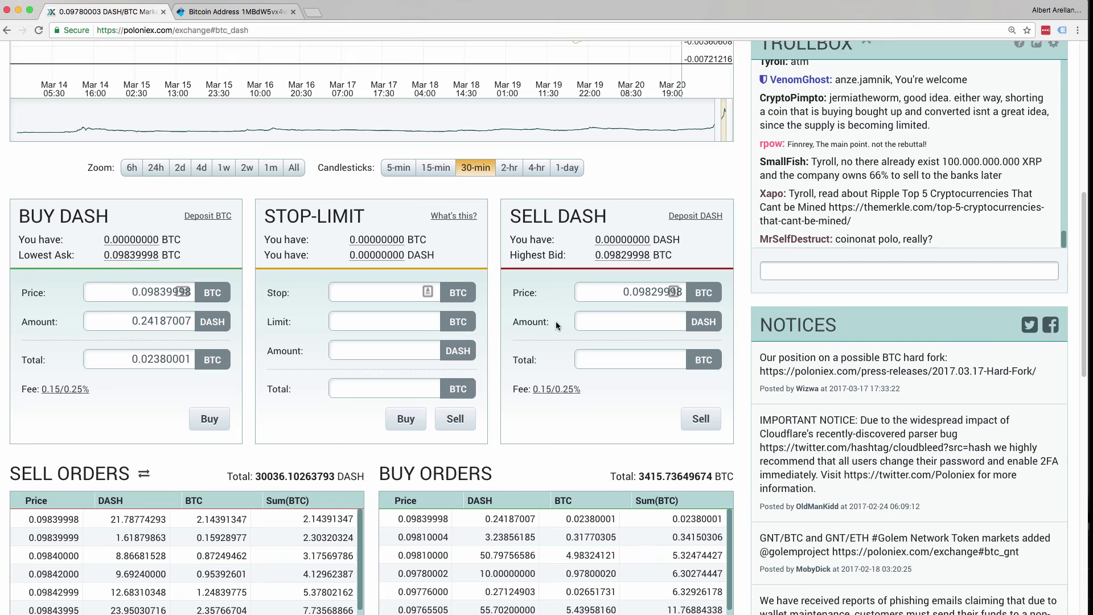
# Check My Open Orders to confirm no orders remain open
pyautogui.scroll(10, 555, 322)
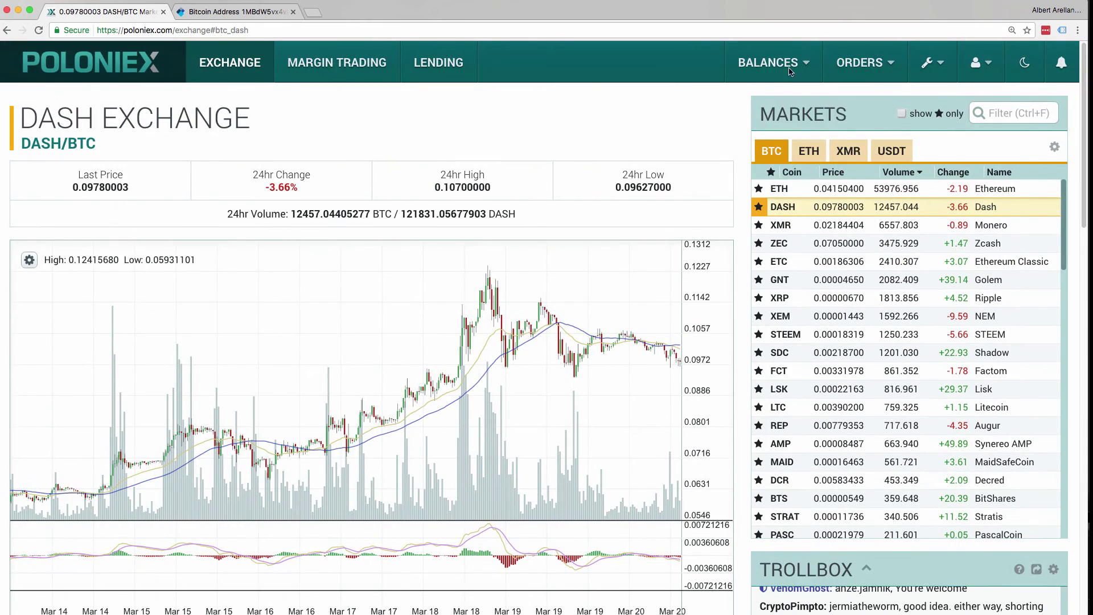
pyautogui.moveTo(869, 63)
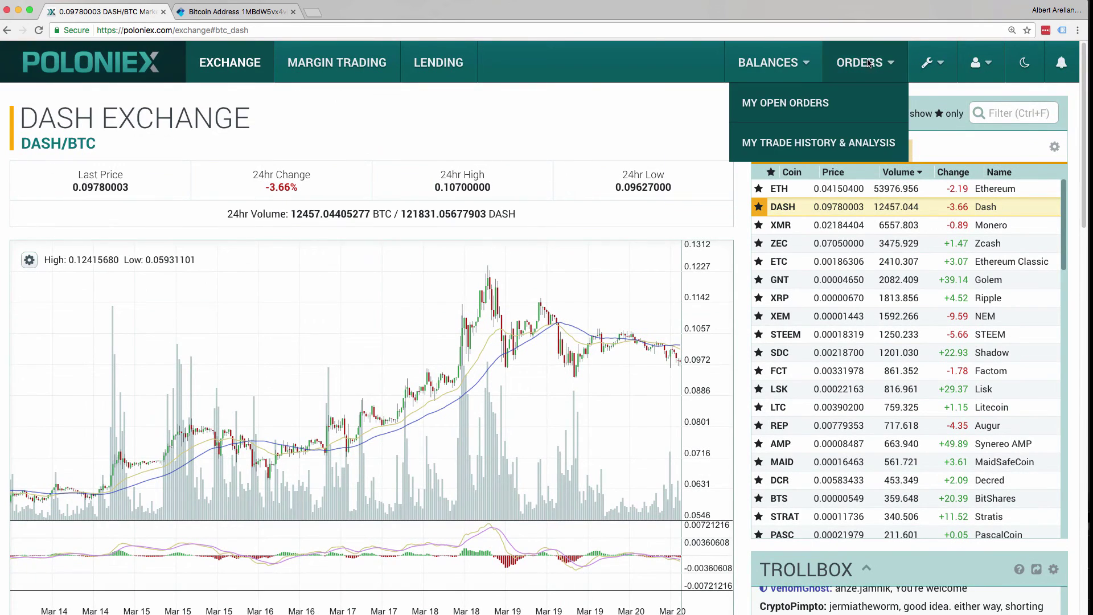
pyautogui.click(820, 103)
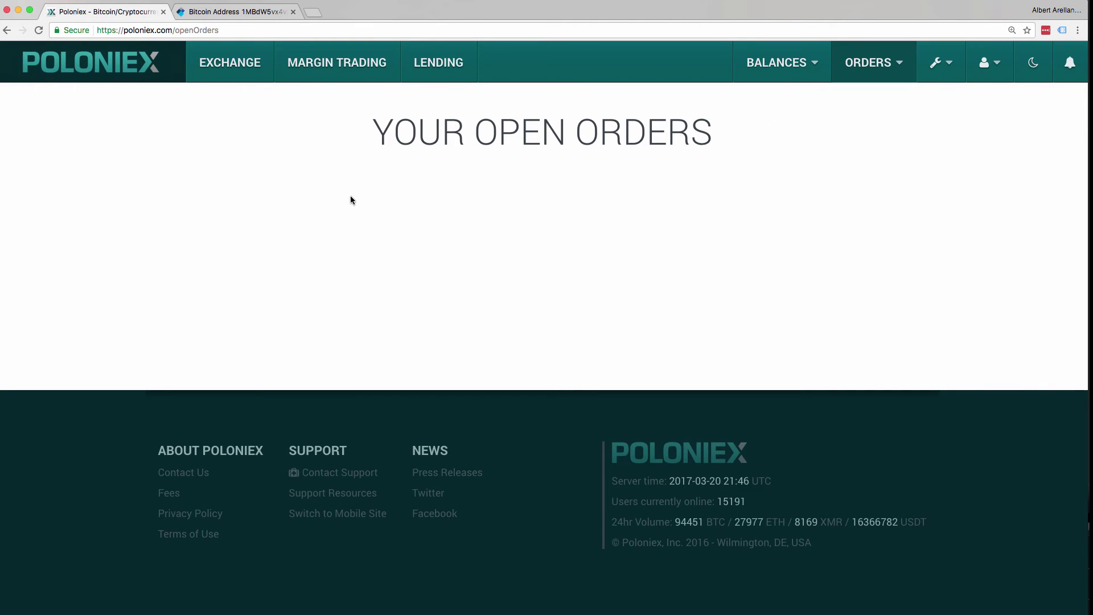
# Go to the Deposits & Withdrawals page, showing $24.60 / 0.02352040 BTC holdings
pyautogui.moveTo(793, 74)
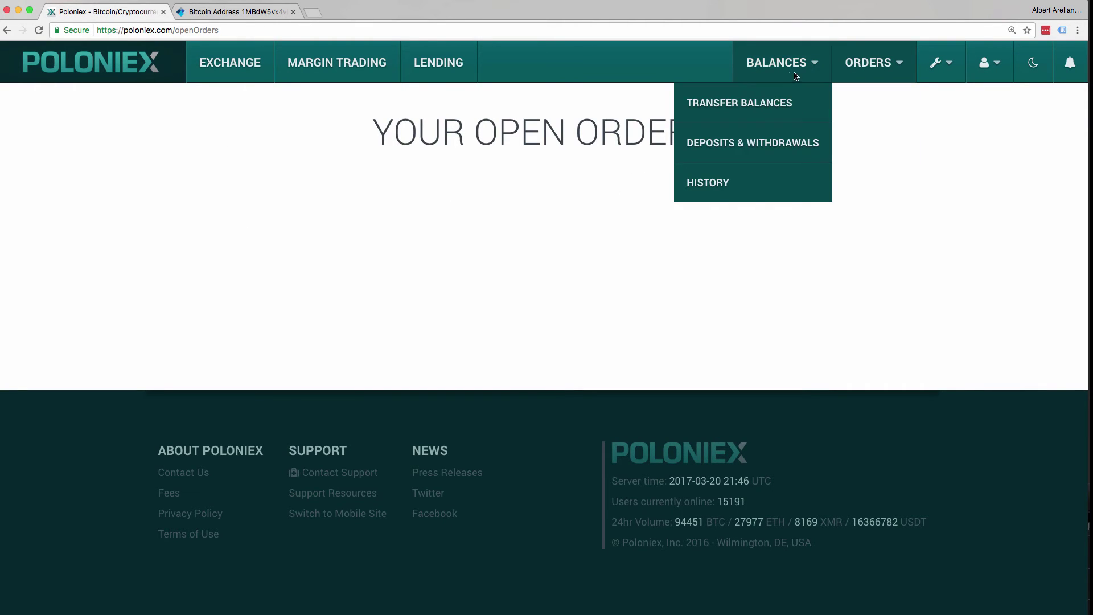
pyautogui.click(799, 142)
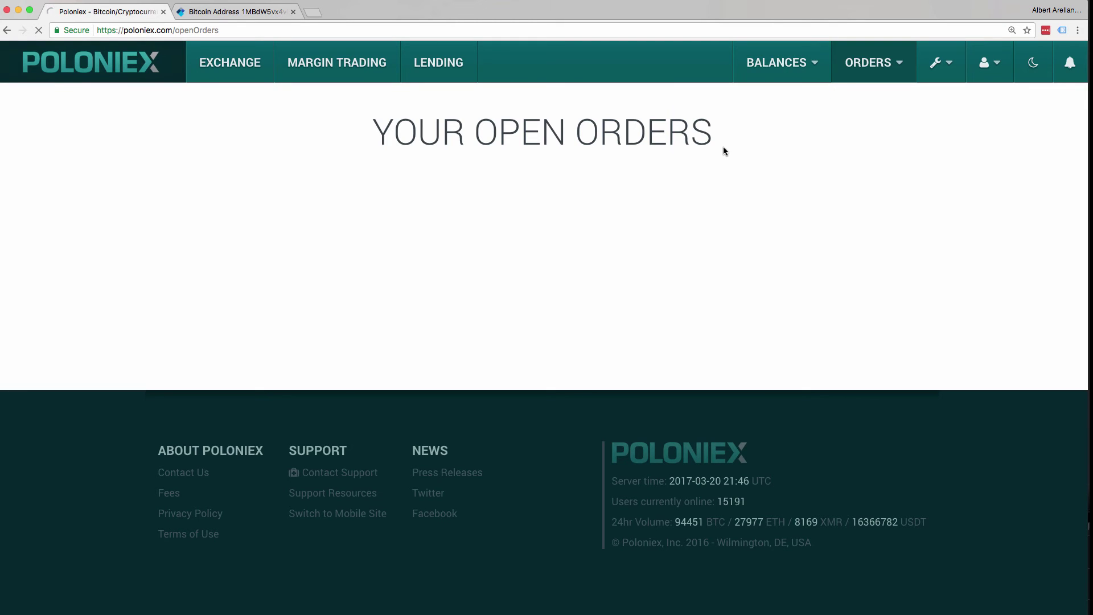
pyautogui.moveTo(753, 69)
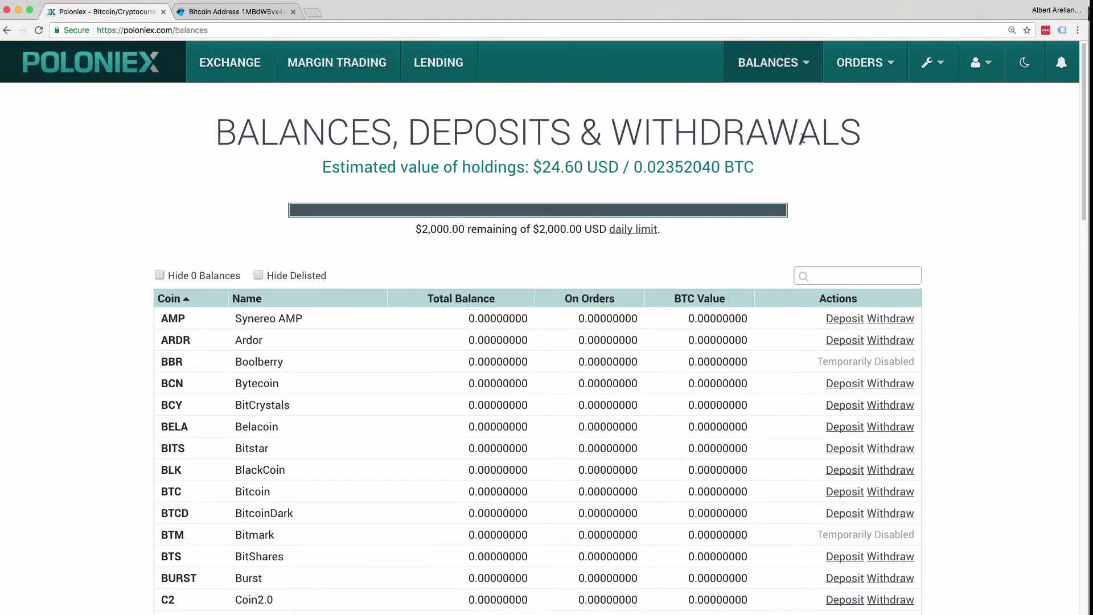
# Scroll to the DASH row and open its withdrawal form for 0.24150727 DASH
pyautogui.moveTo(798, 59)
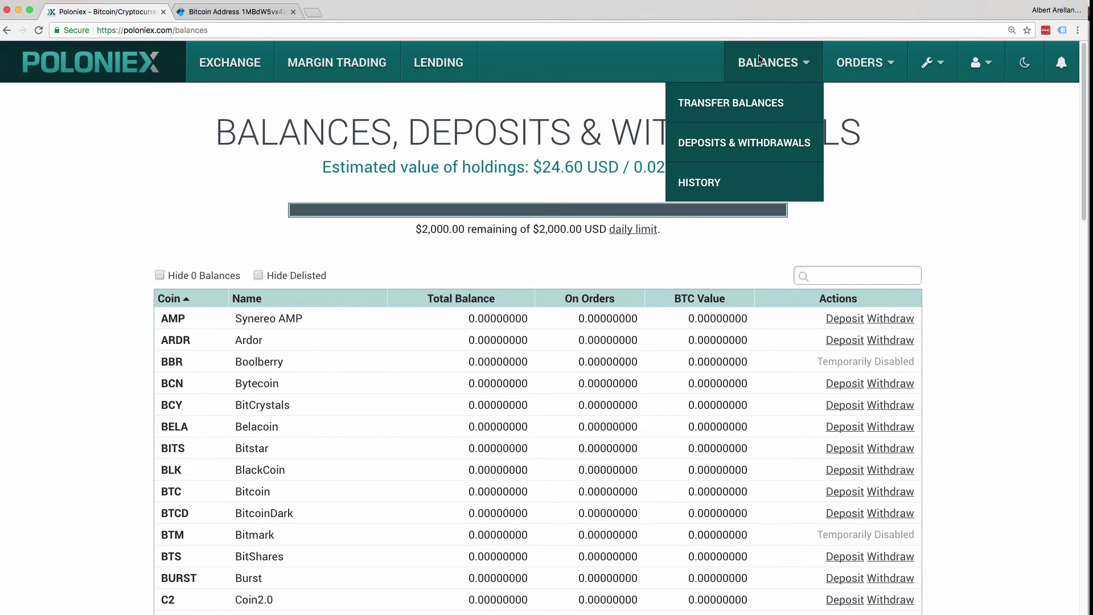
pyautogui.scroll(-5, 226, 219)
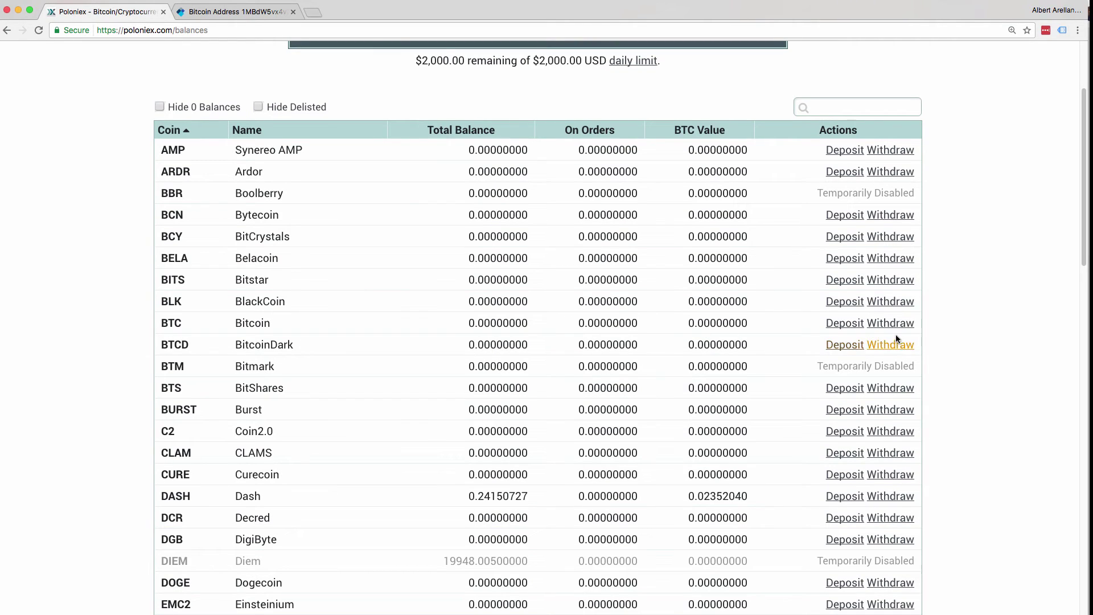
pyautogui.scroll(-2, 369, 302)
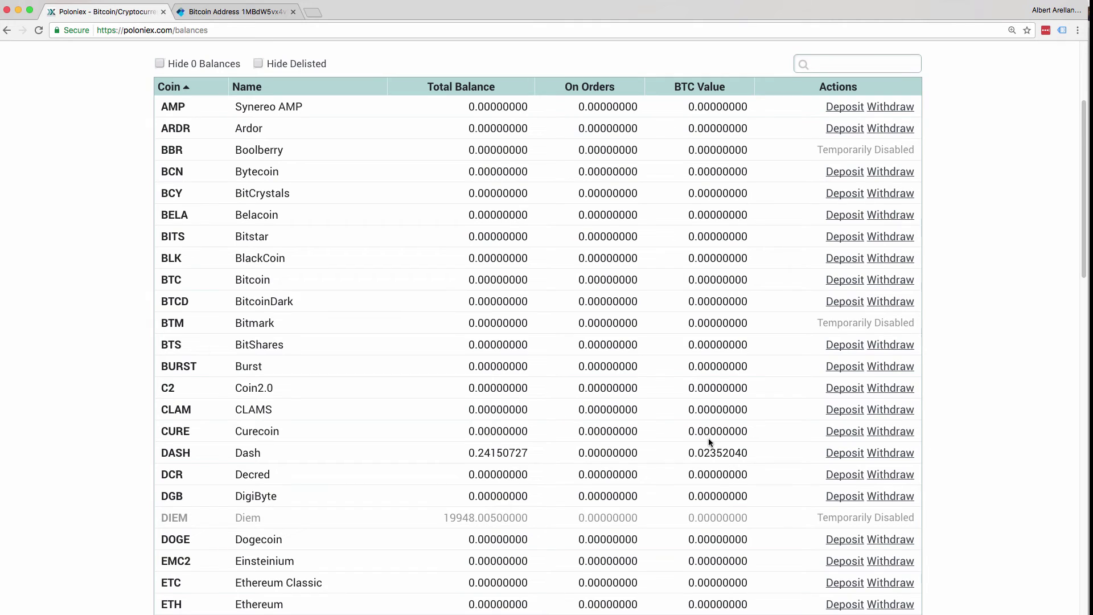
pyautogui.click(897, 452)
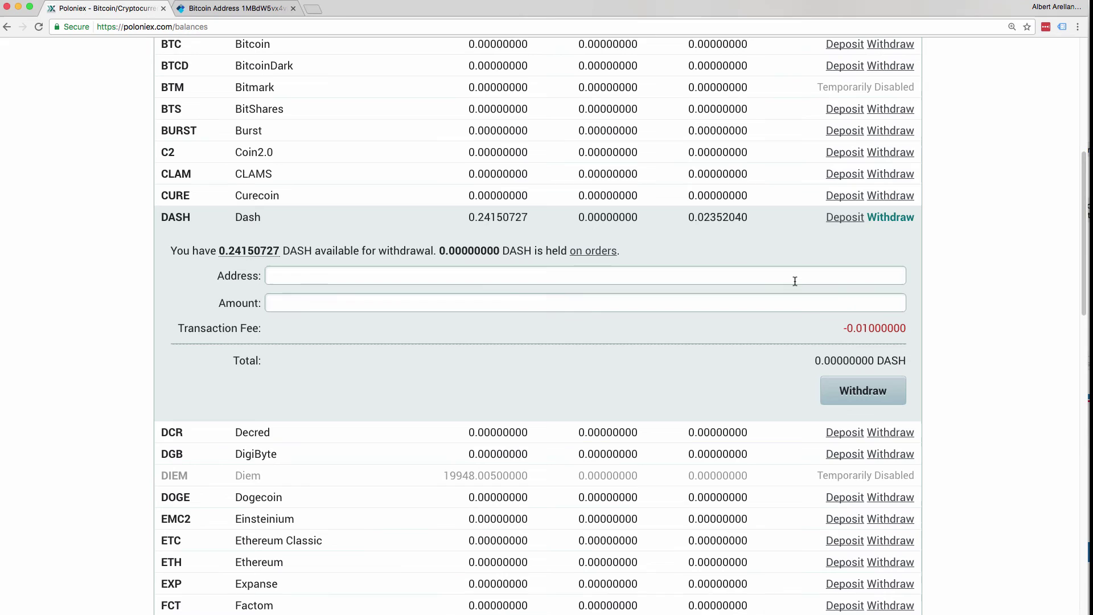
# Paste the destination Dash address and fill the amount with the full 0.24150727 DASH
pyautogui.click(799, 282)
pyautogui.write('Xv2LCF9aBv67RWvFxqY24hVJr1YkB3j6QS')
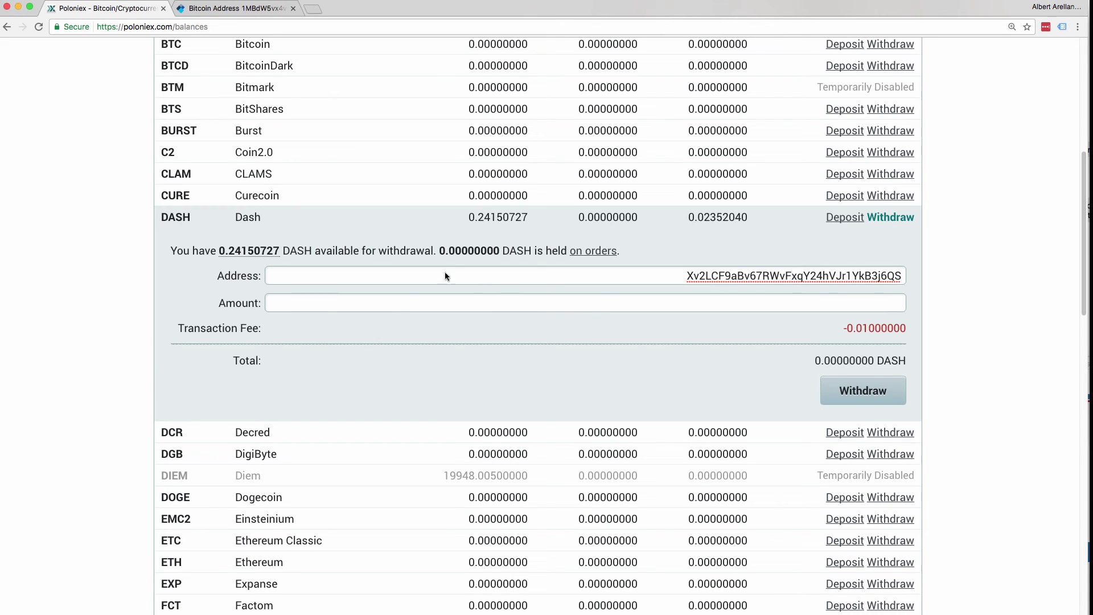
pyautogui.click(260, 256)
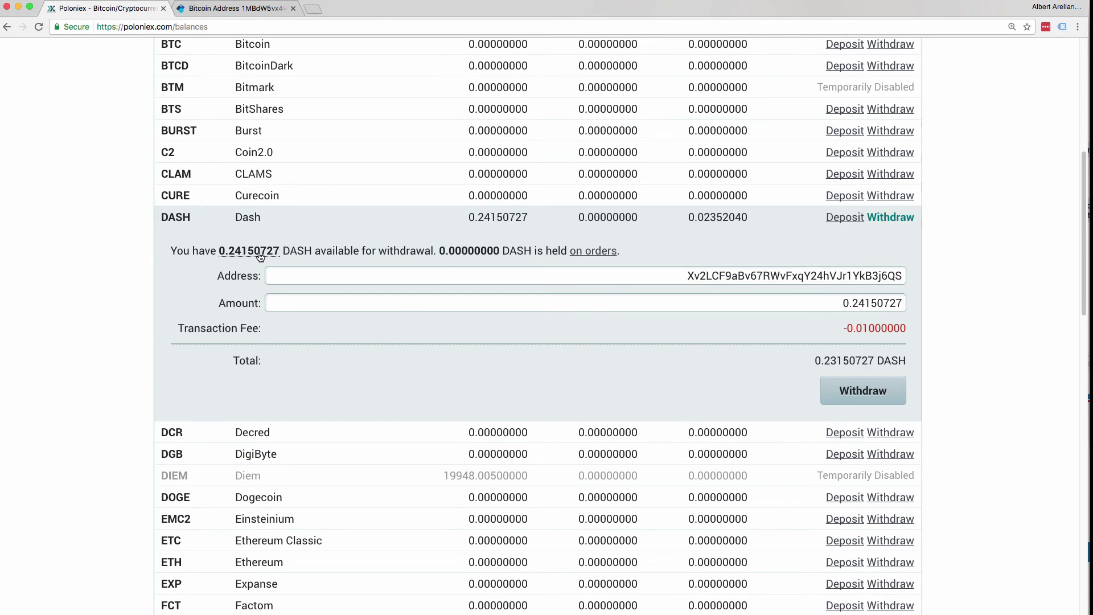
# Review the 0.01 DASH fee and 0.23150727 DASH net total, then submit the withdrawal
pyautogui.moveTo(290, 250); pyautogui.dragTo(328, 251)
pyautogui.click(329, 251)
pyautogui.moveTo(230, 329); pyautogui.dragTo(296, 335)
pyautogui.click(202, 322)
pyautogui.moveTo(845, 329); pyautogui.dragTo(905, 330)
pyautogui.click(914, 334)
pyautogui.moveTo(821, 359); pyautogui.dragTo(876, 361)
pyautogui.click(953, 364)
pyautogui.click(871, 392)
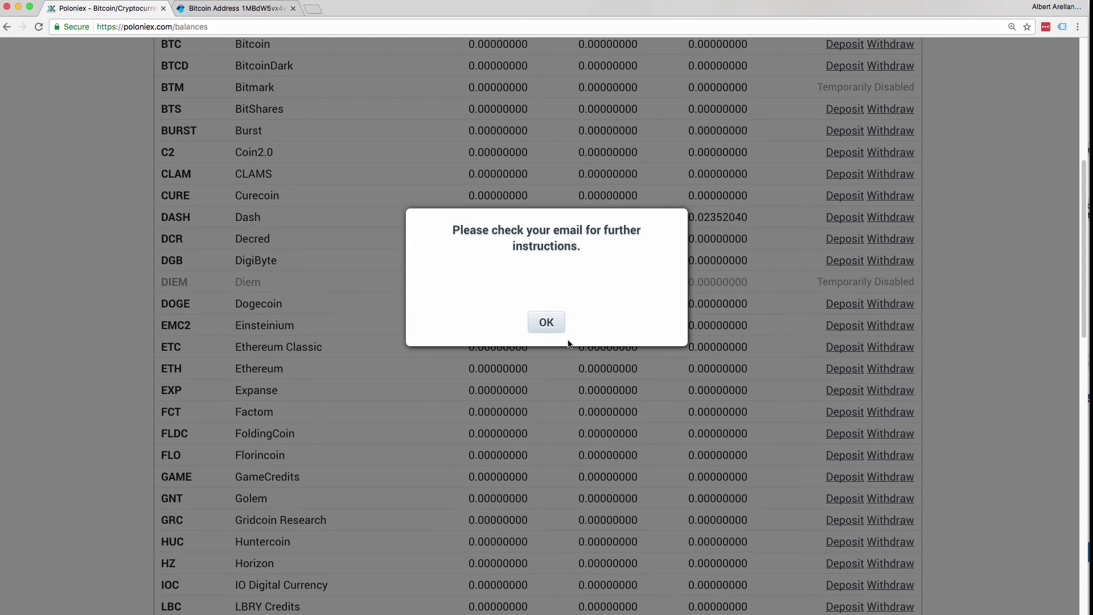
# Dismiss the 'Please check your email' notice with OK
pyautogui.click(541, 322)
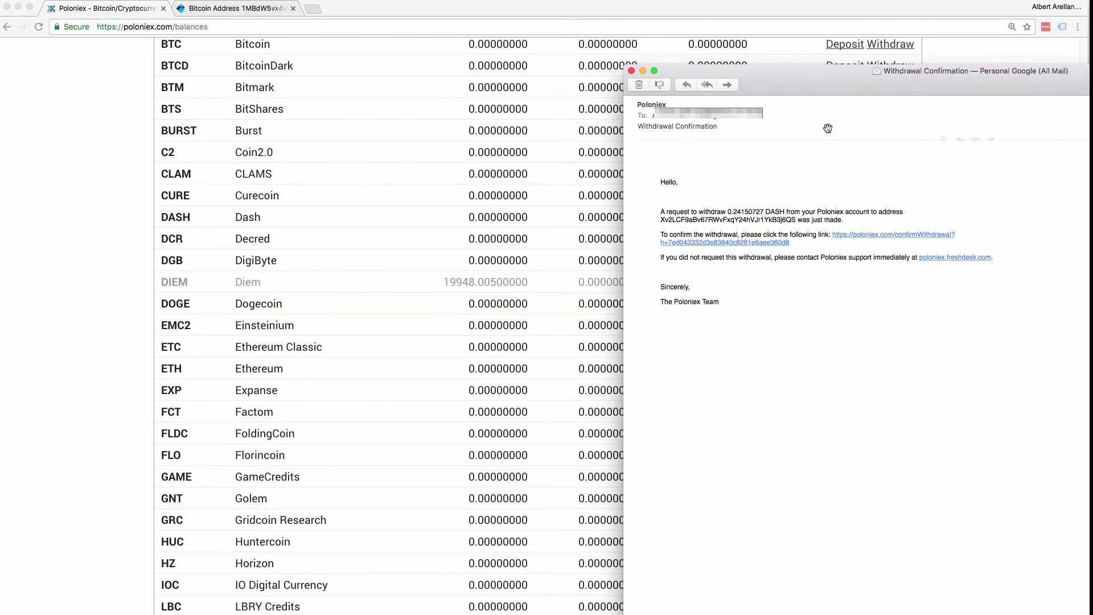
# Move the Mail window to bring the Poloniex Withdrawal Confirmation email into view
pyautogui.moveTo(820, 88); pyautogui.dragTo(530, 82)
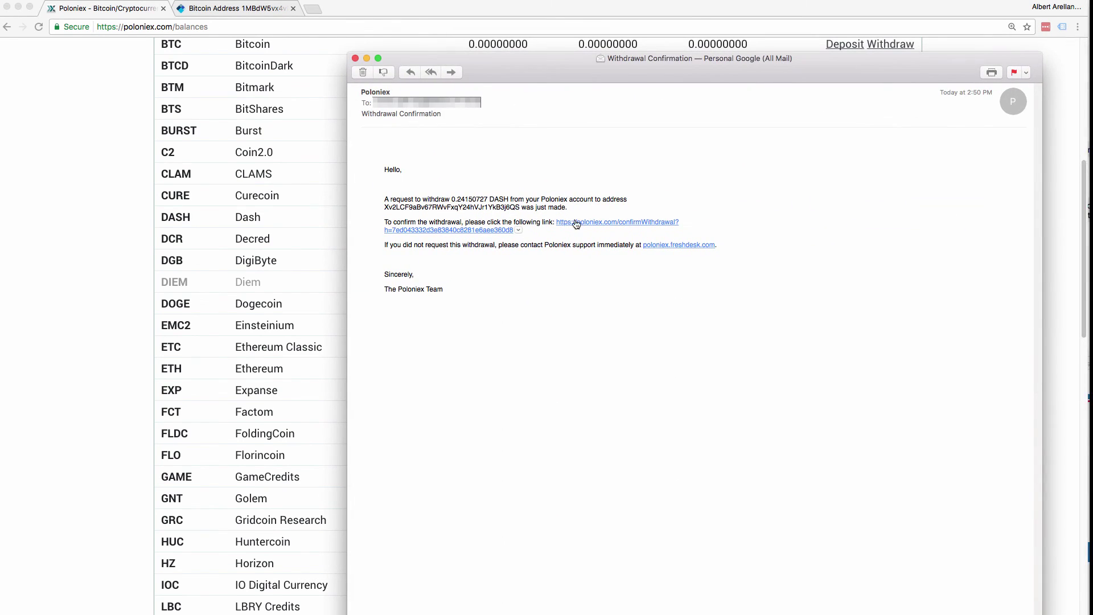